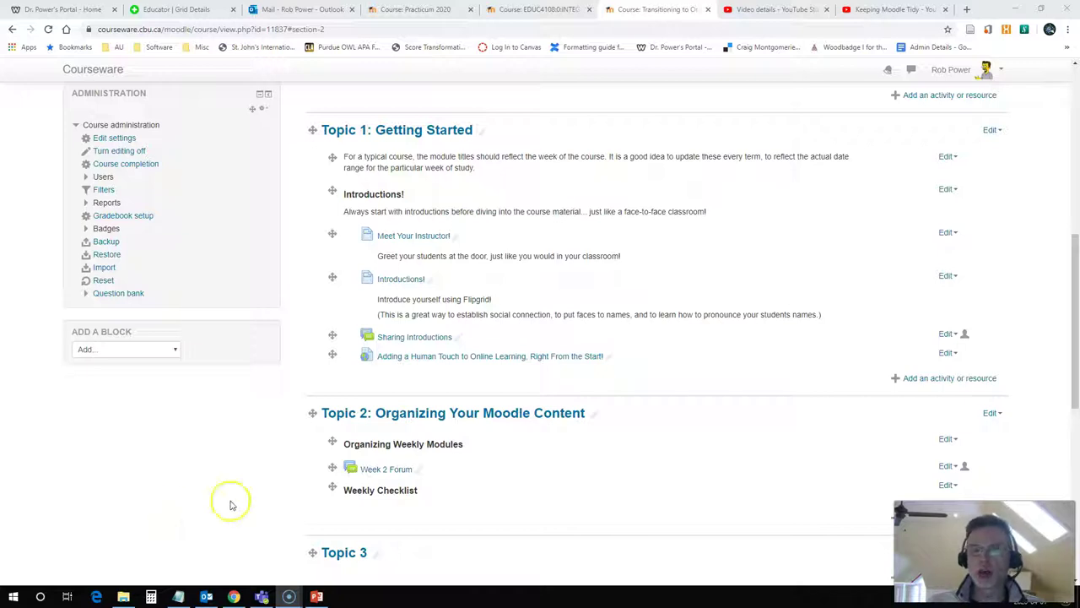
Switch to the EDUC4108 course and examine how its Week 1 (May 4-10) module groups introductions, readings, discussions and the weekly checklist.
click(528, 12)
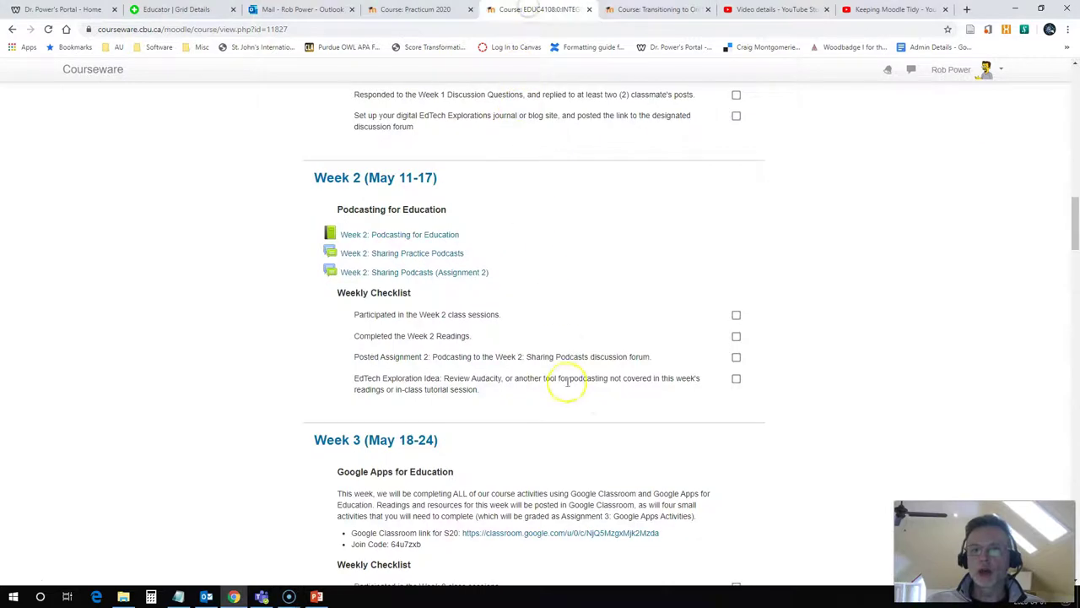
scroll(567, 388, up, 6)
scroll(540, 393, up, 2)
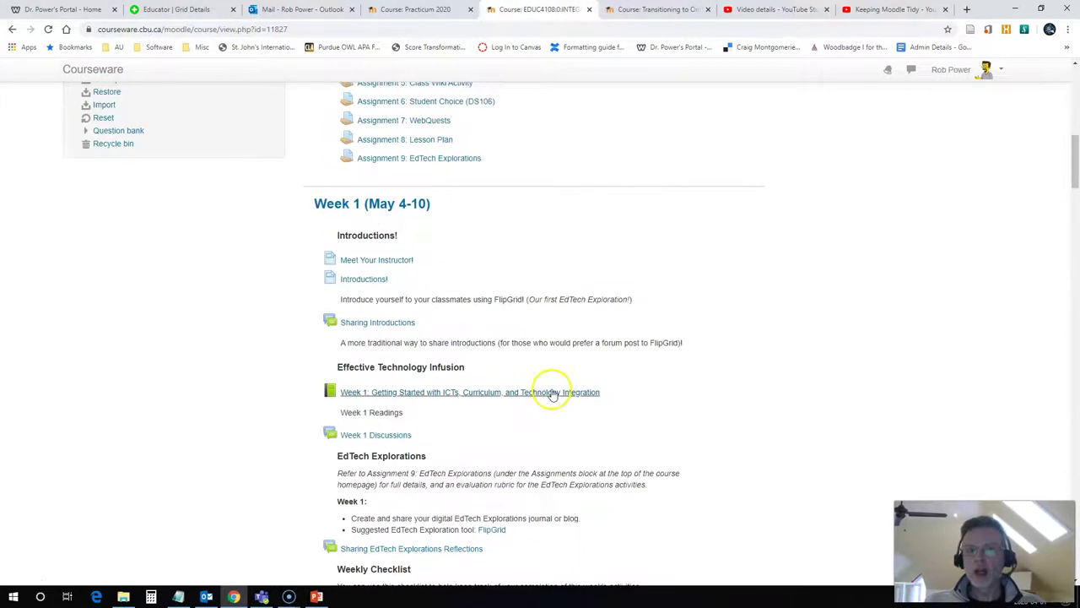
scroll(458, 270, down, 1)
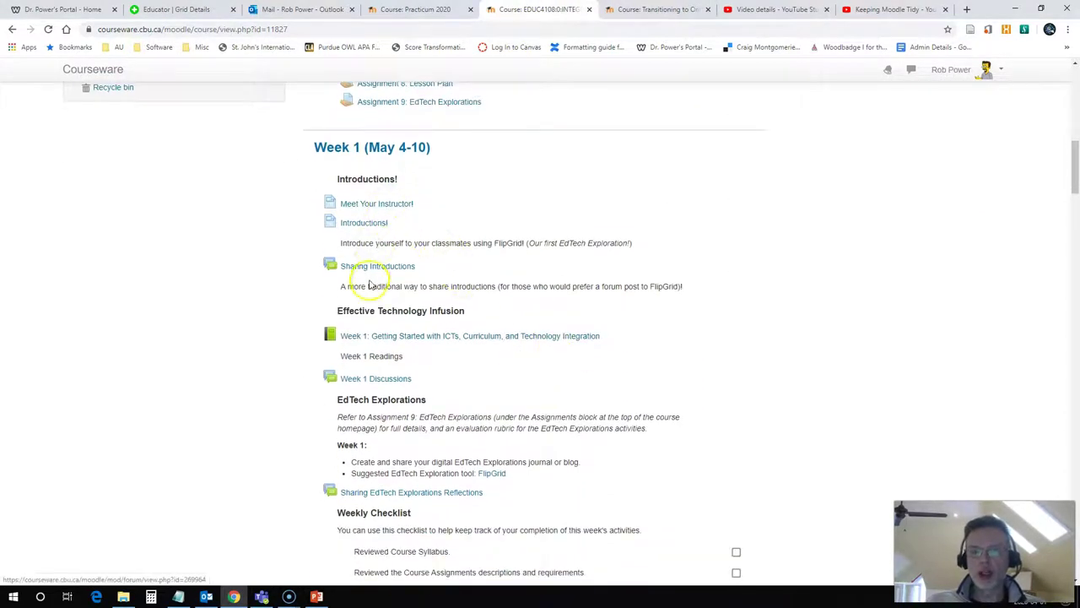
scroll(366, 280, down, 2)
scroll(371, 291, up, 1)
scroll(372, 291, up, 2)
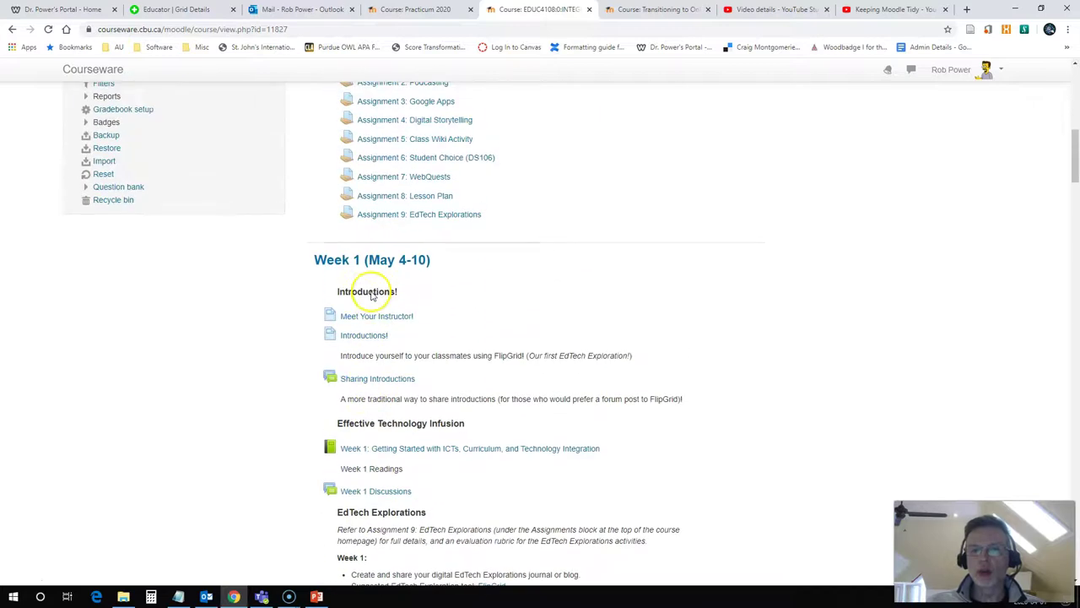
scroll(374, 286, down, 1)
scroll(357, 233, down, 1)
scroll(357, 233, down, 3)
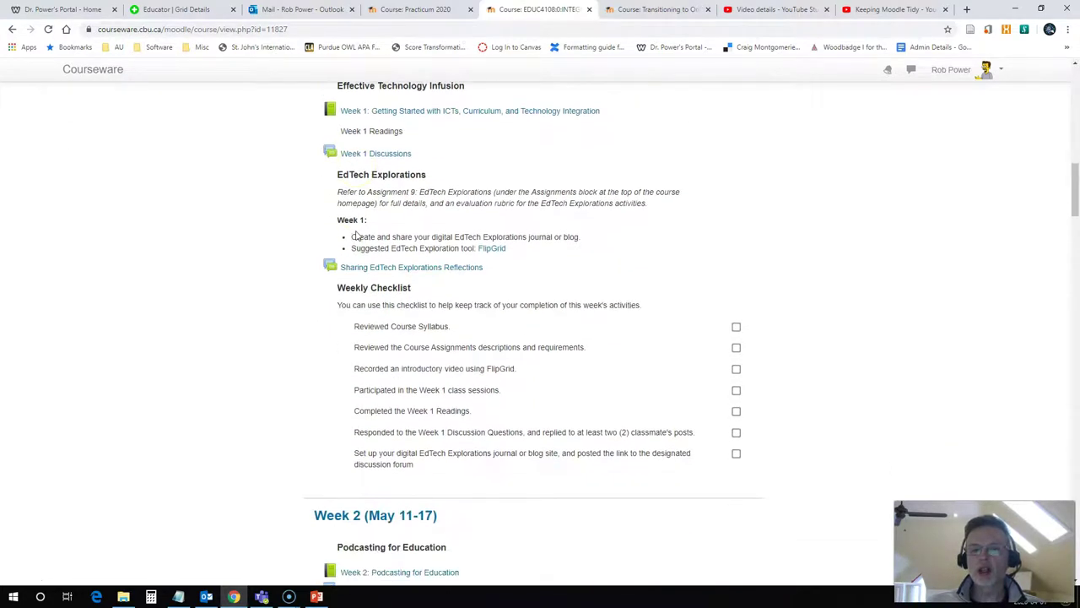
scroll(369, 279, up, 4)
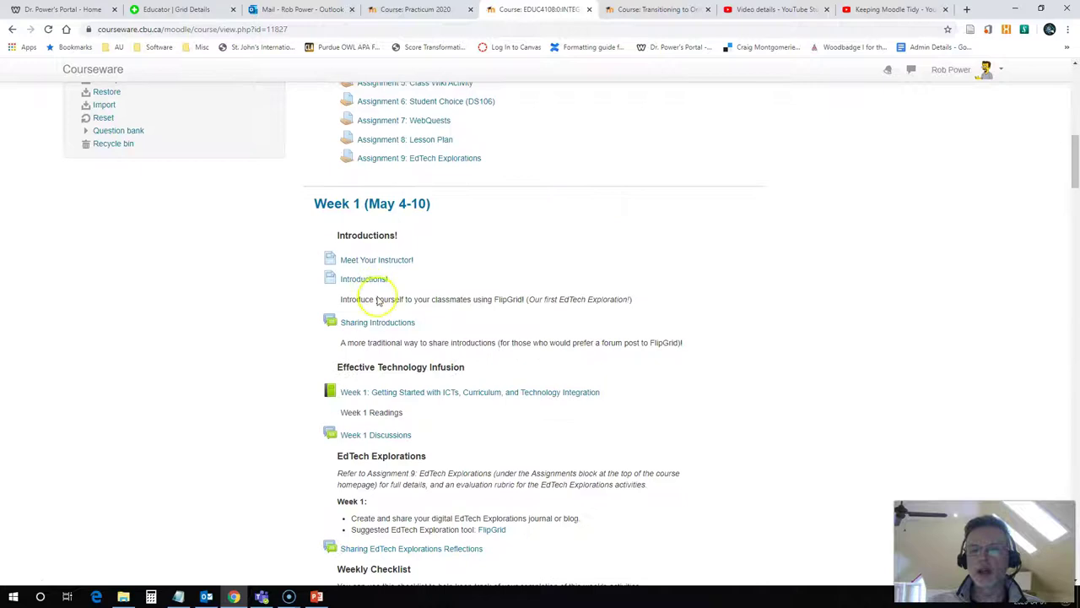
scroll(422, 385, down, 3)
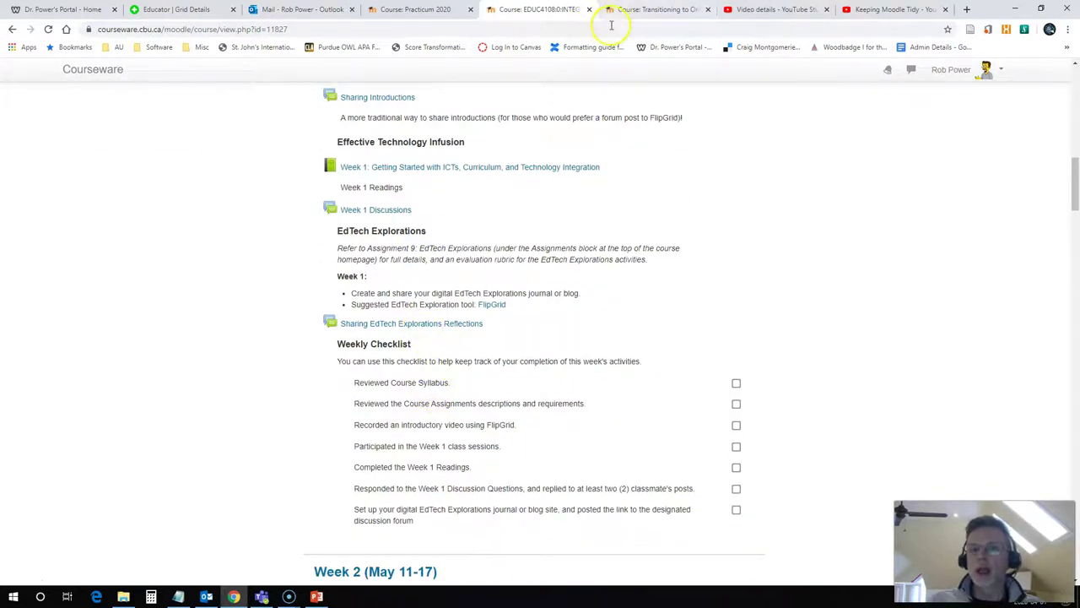
scroll(515, 245, up, 1)
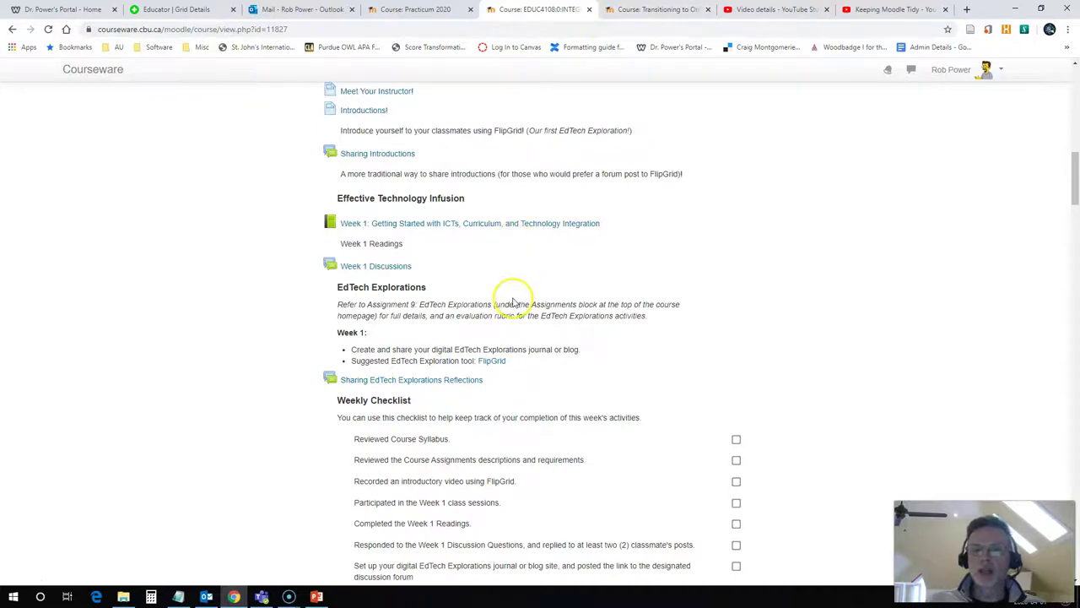
Open the Week 1 book on ICTs, Curriculum, and Technology Integration and page forward to the Relationship: ICTs and Curriculum chapter.
scroll(509, 287, down, 1)
click(421, 170)
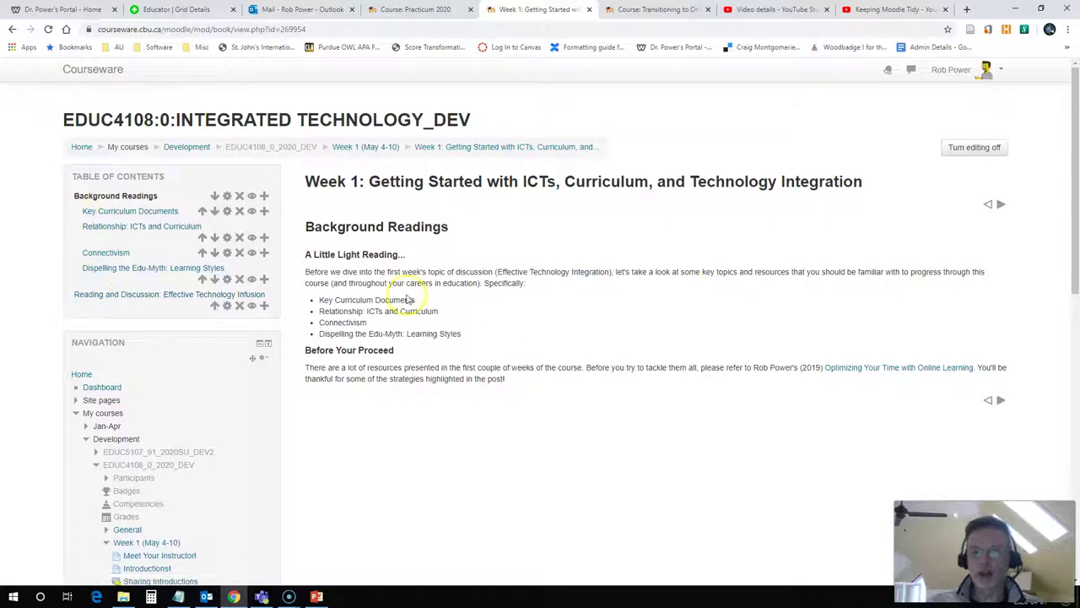
click(1000, 402)
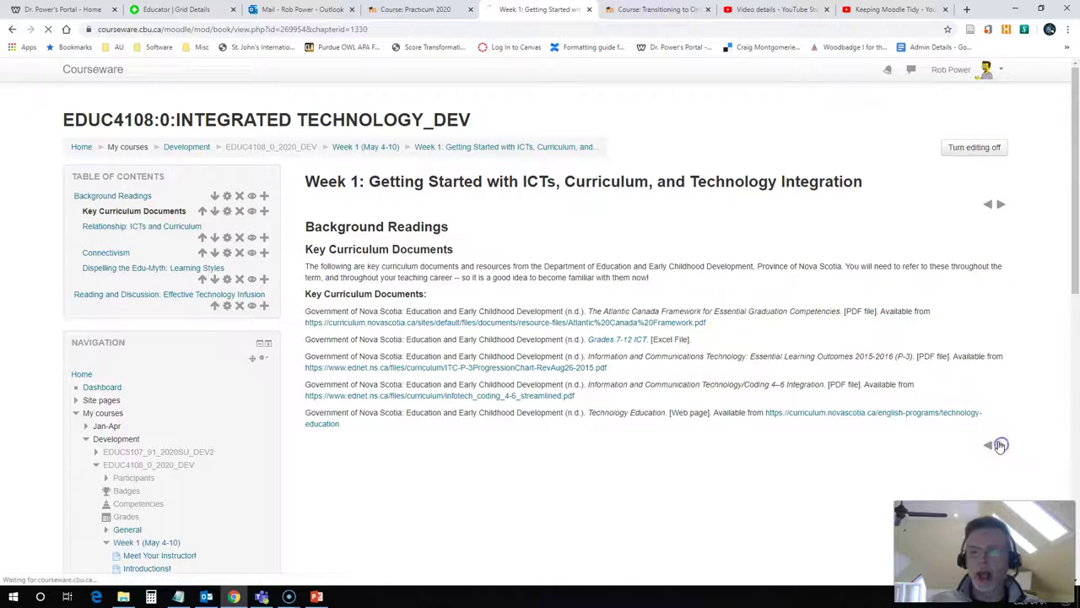
click(999, 445)
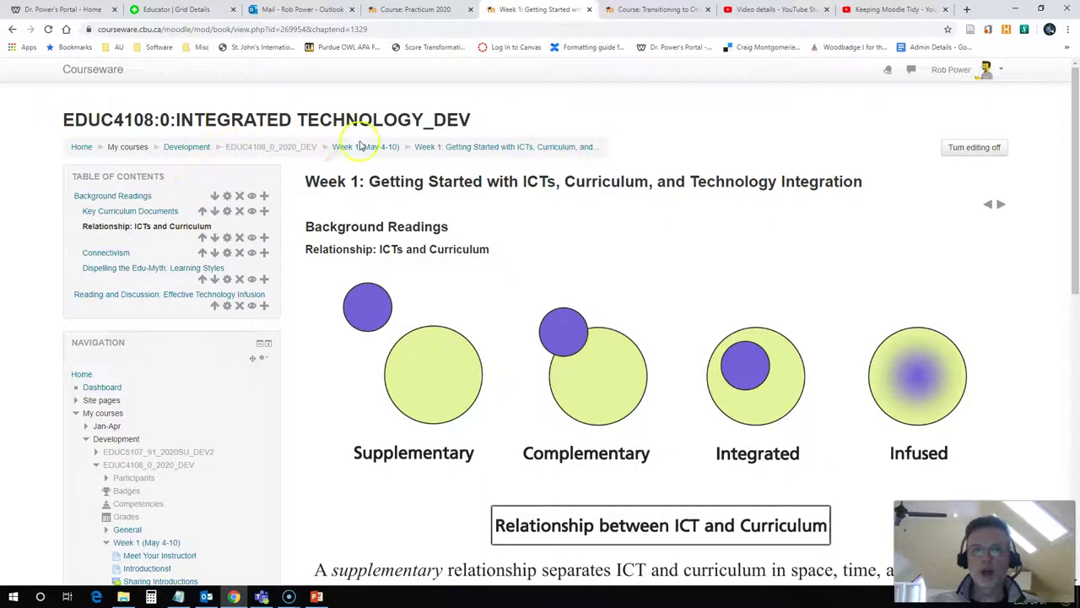
Return to the EDUC4108 course home page and review how the book link sits in the Week 1 module.
click(293, 152)
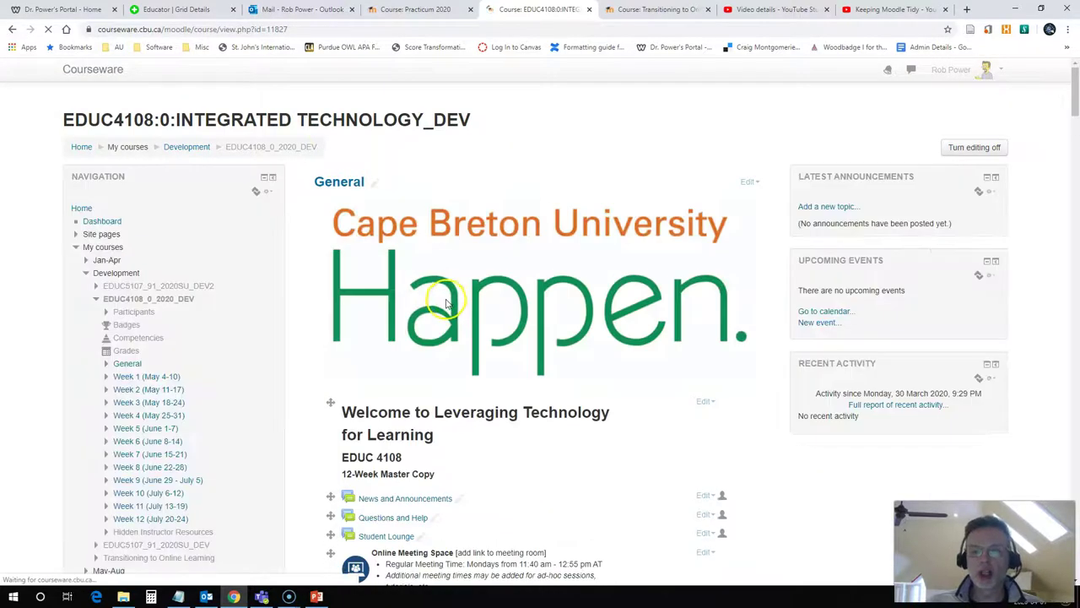
scroll(440, 308, down, 4)
scroll(440, 308, down, 10)
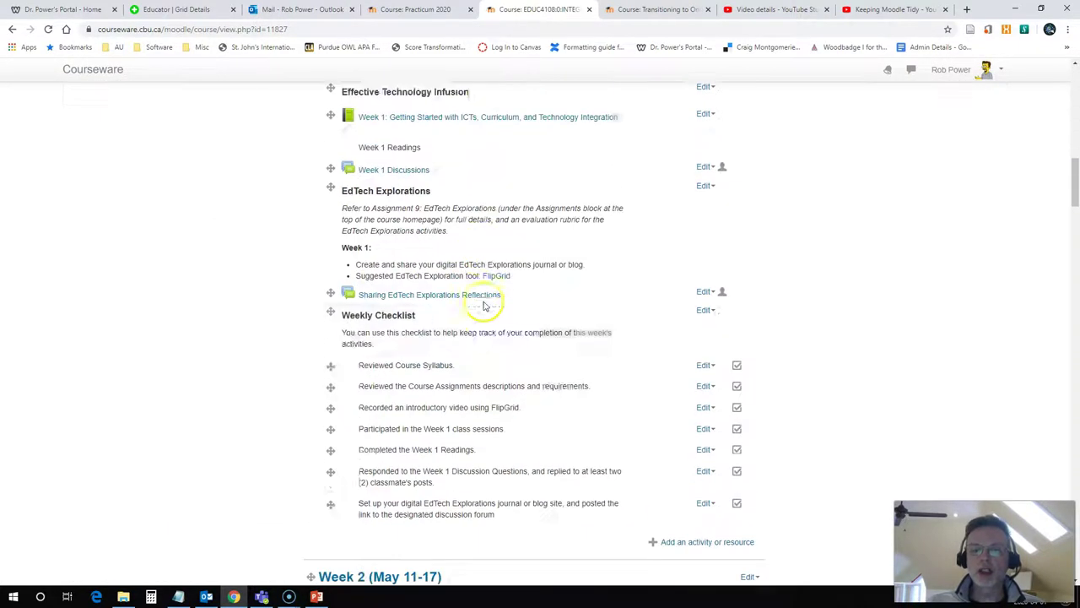
scroll(485, 308, up, 1)
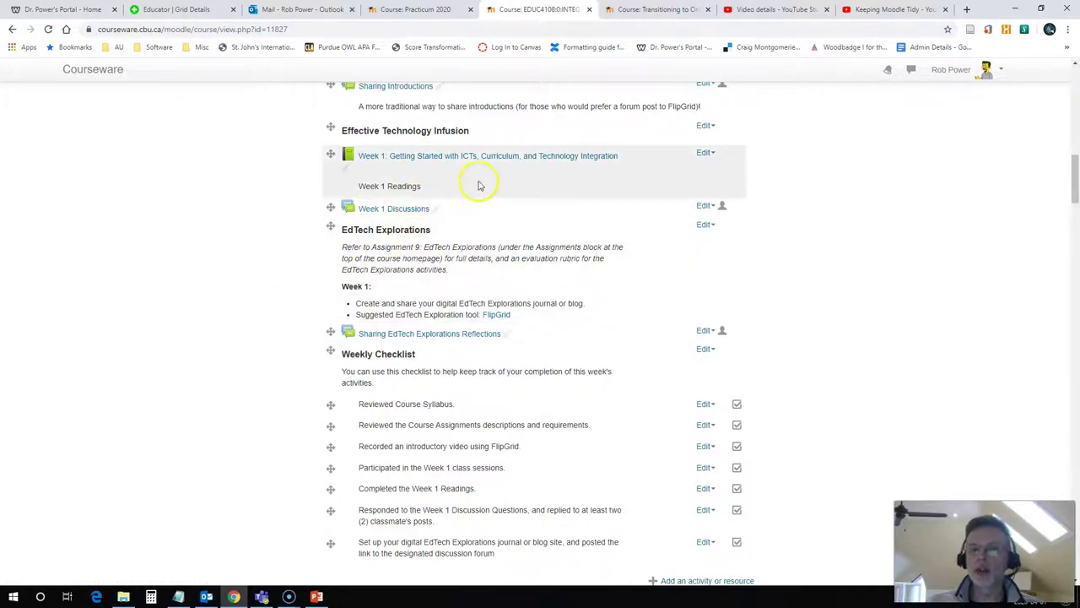
scroll(467, 302, up, 2)
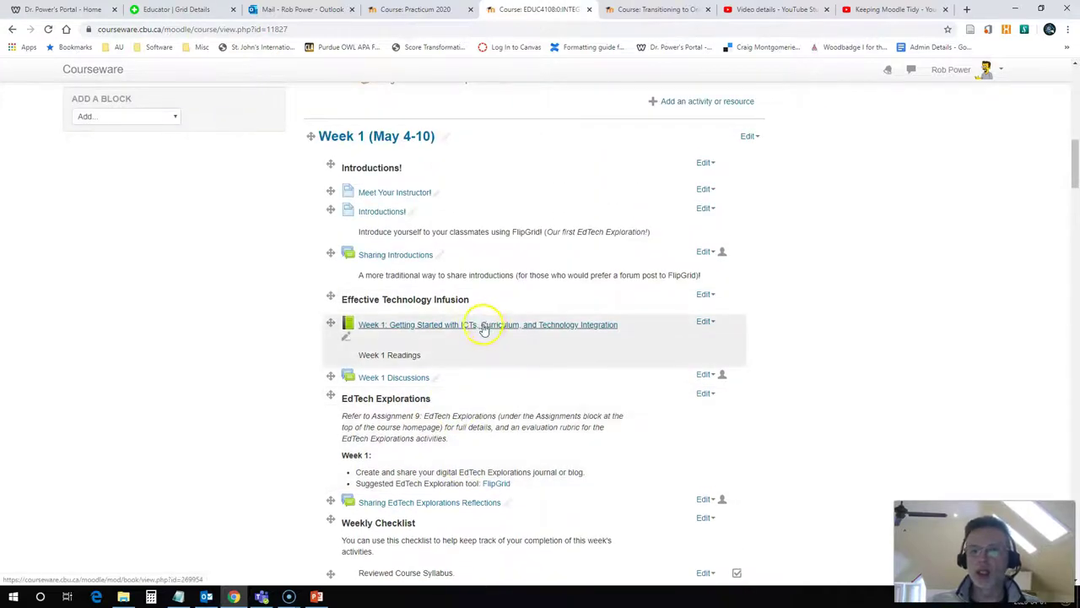
In the Transitioning to Online Learning course, start adding a Book resource to Topic 2: Organizing Your Moodle Content.
click(652, 9)
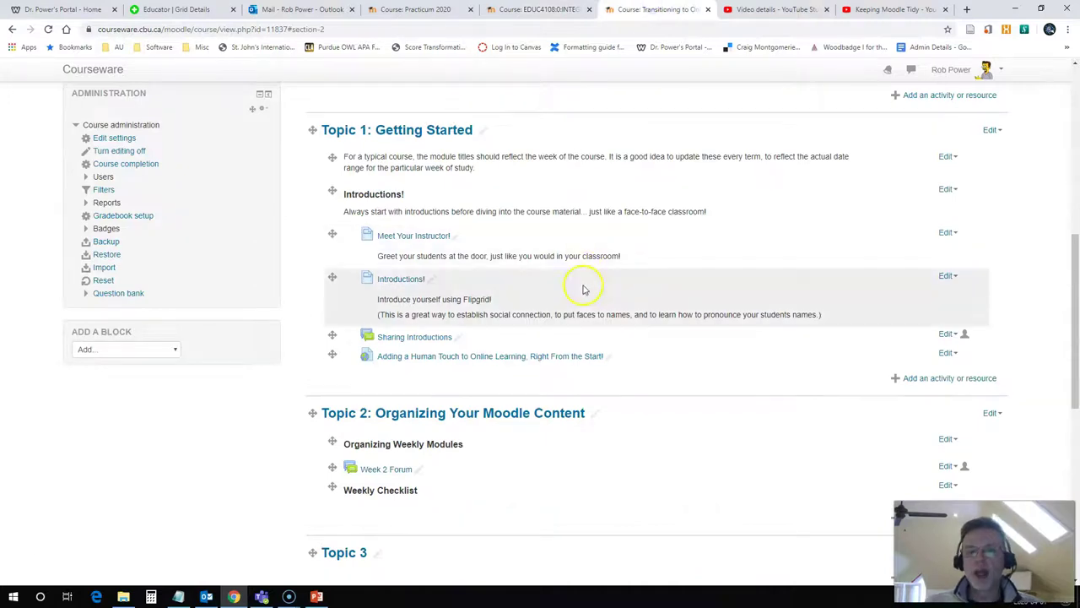
scroll(578, 286, down, 2)
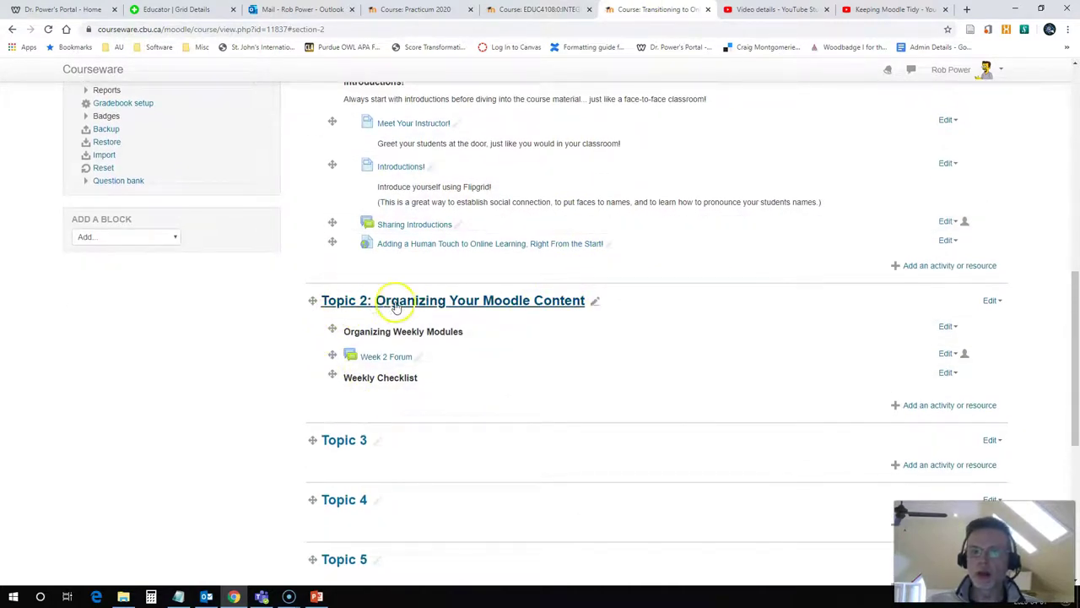
scroll(494, 361, down, 1)
scroll(491, 361, up, 10)
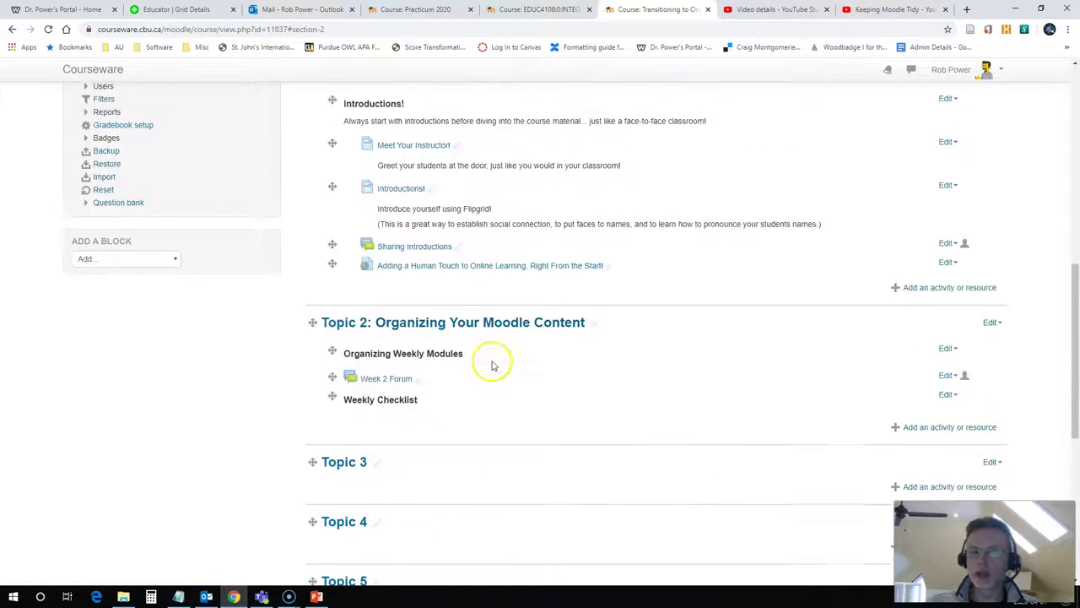
scroll(491, 361, down, 1)
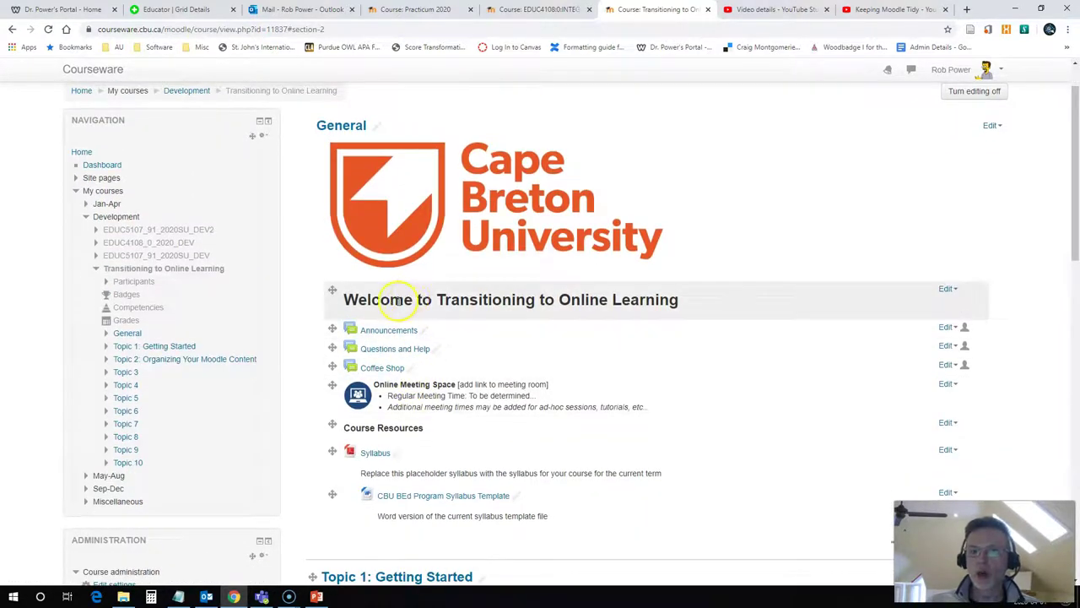
scroll(502, 337, down, 10)
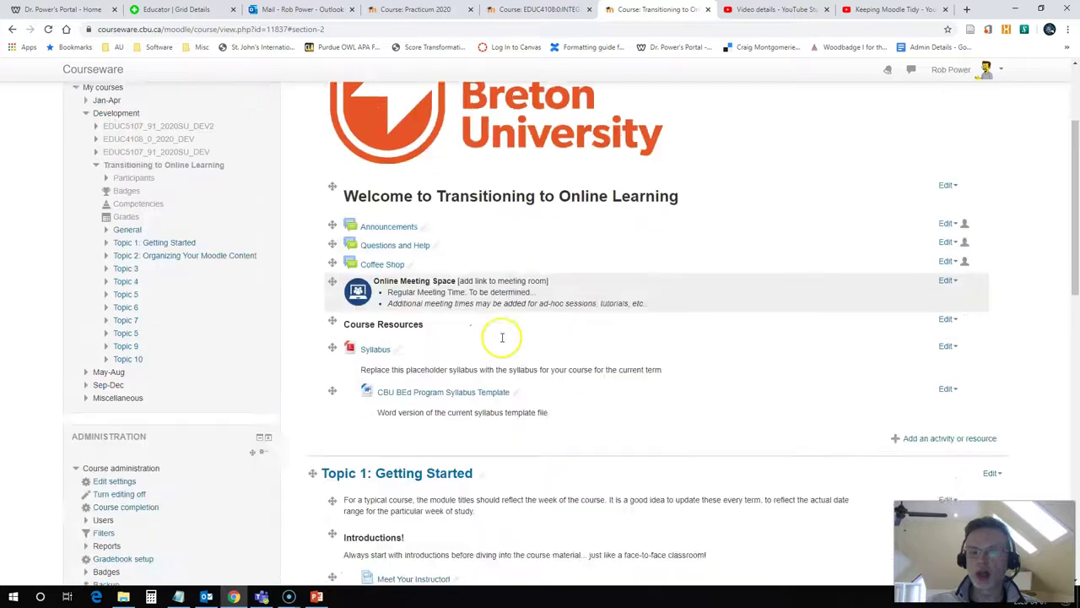
scroll(614, 299, up, 1)
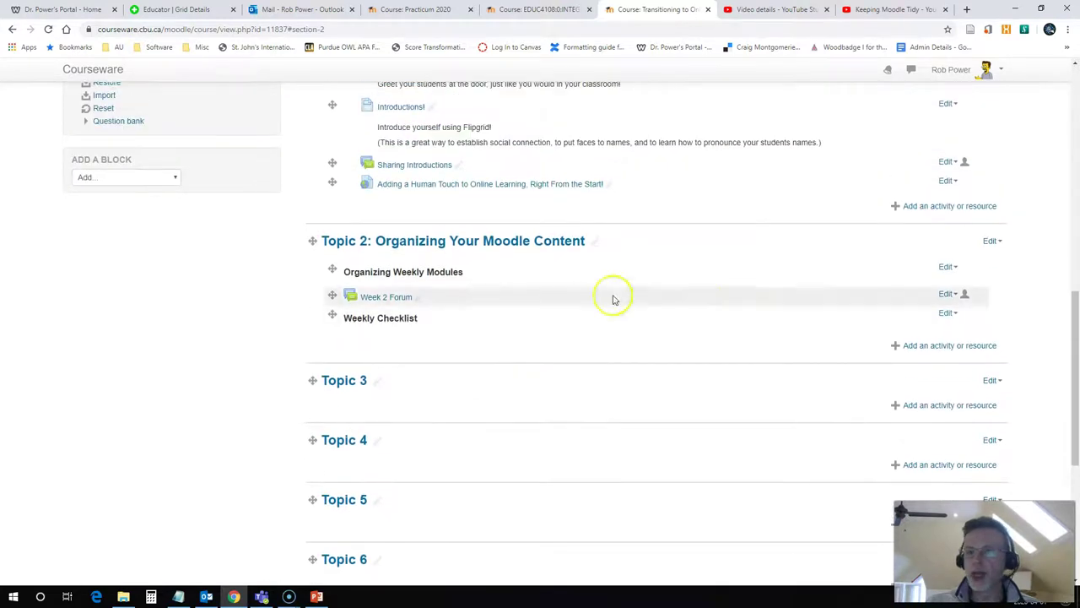
click(911, 353)
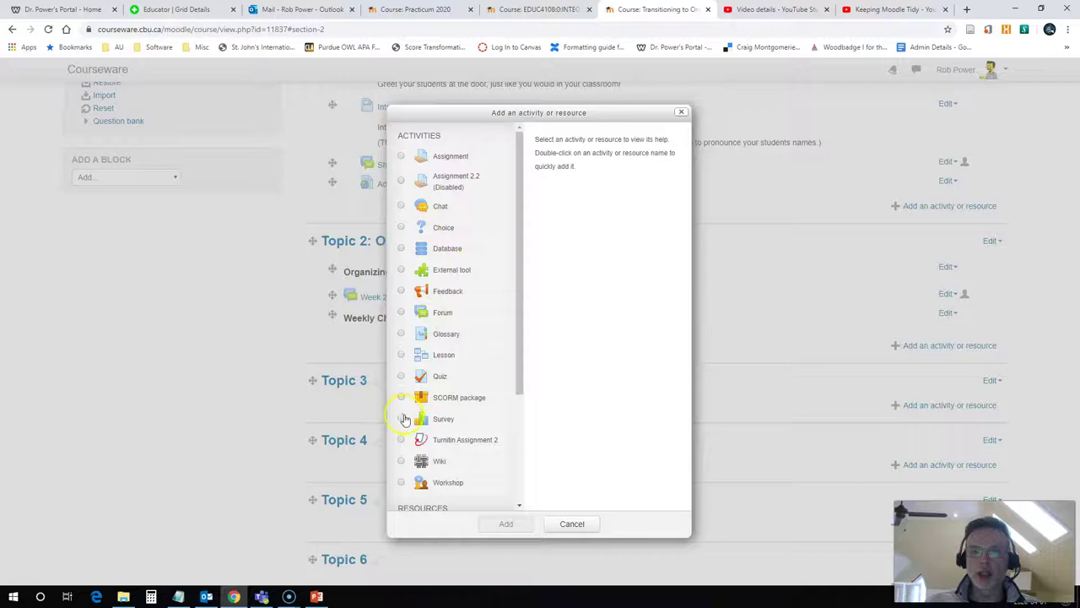
scroll(428, 305, down, 3)
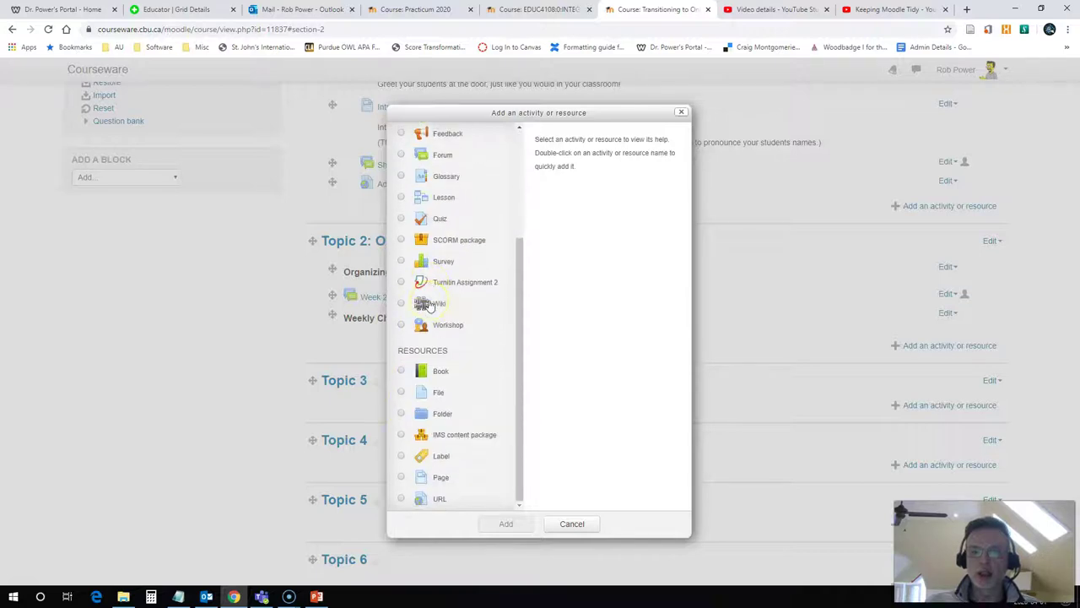
click(403, 377)
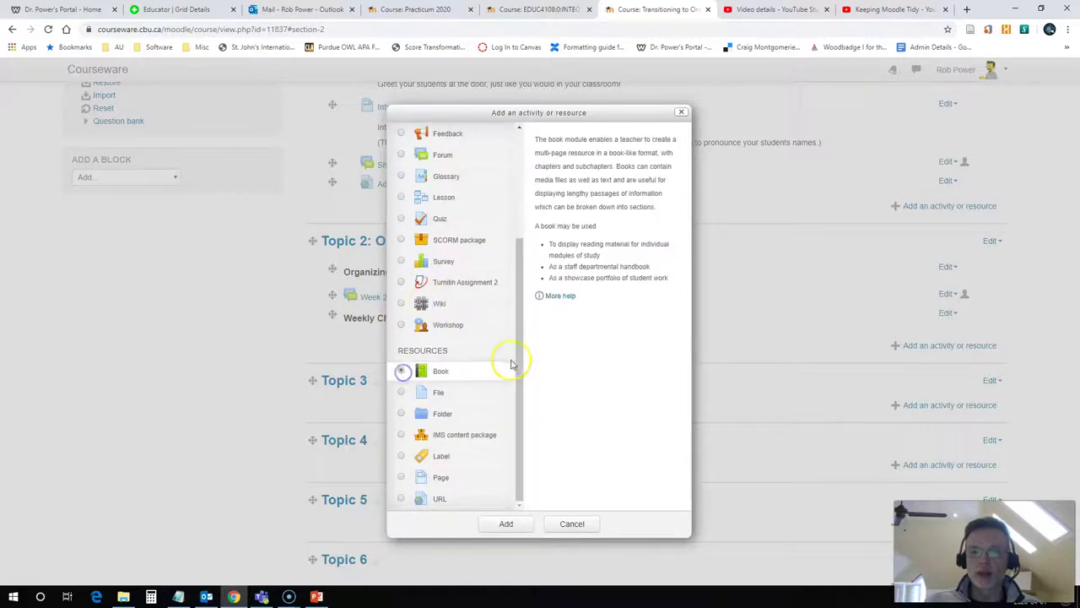
click(509, 522)
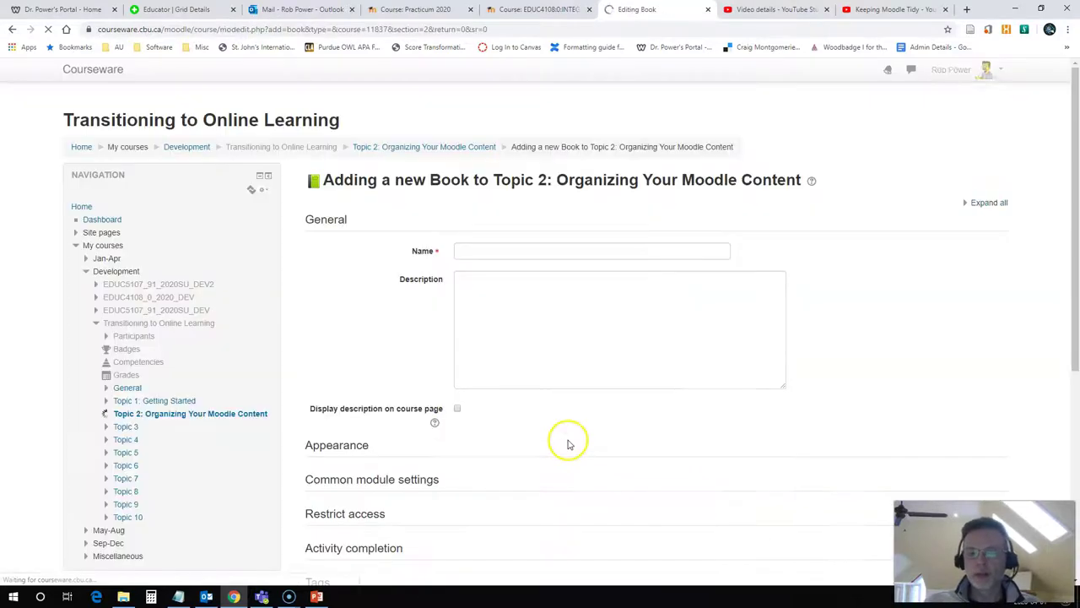
Name the book "Organizing Content in Moodle Books" and copy the same text into its description.
click(466, 251)
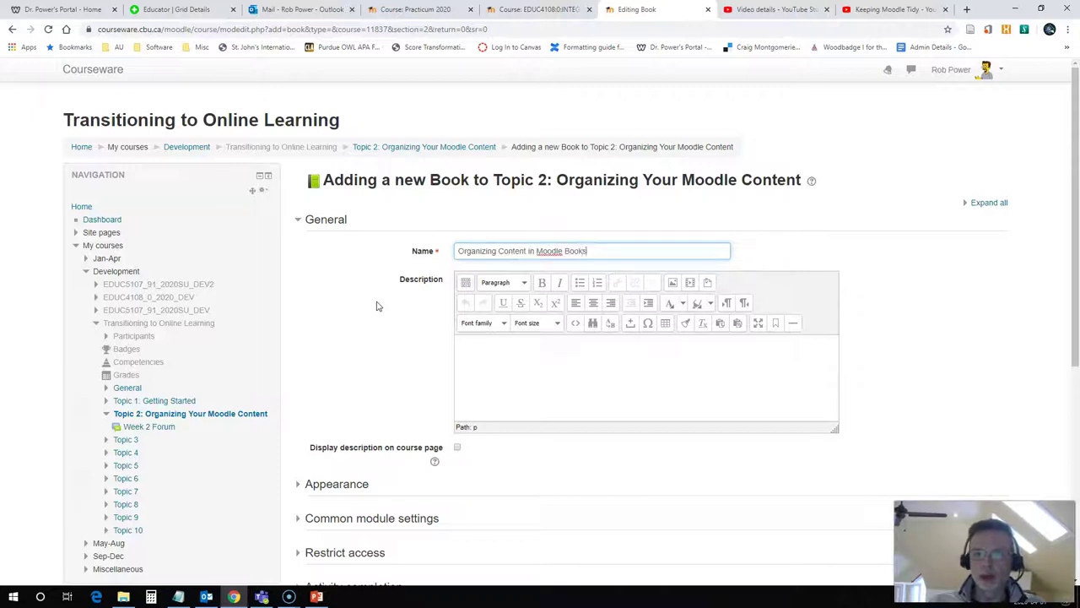
click(509, 362)
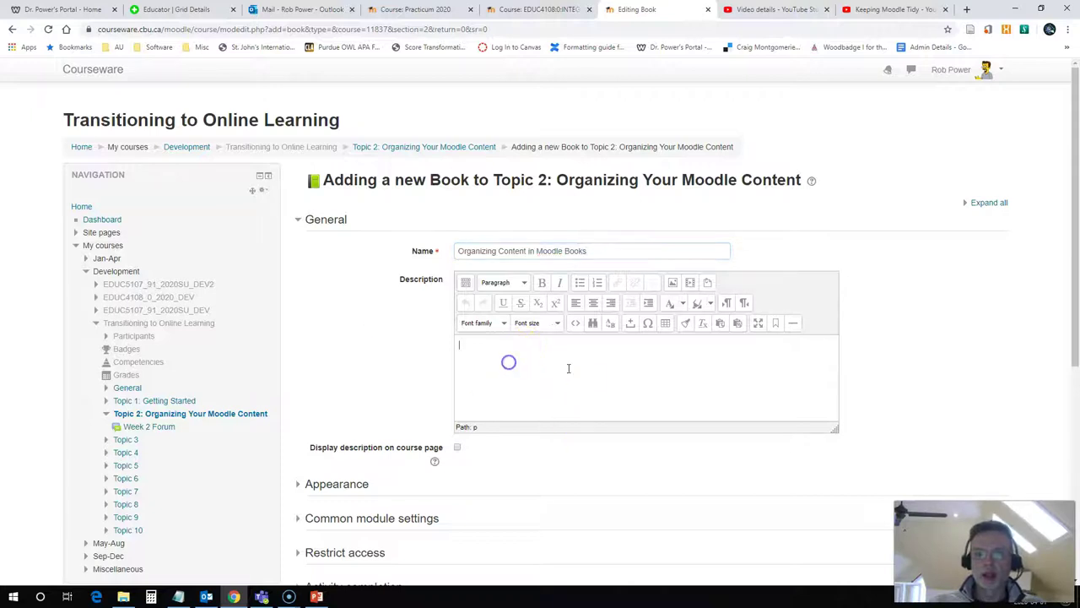
drag(600, 251, 429, 260)
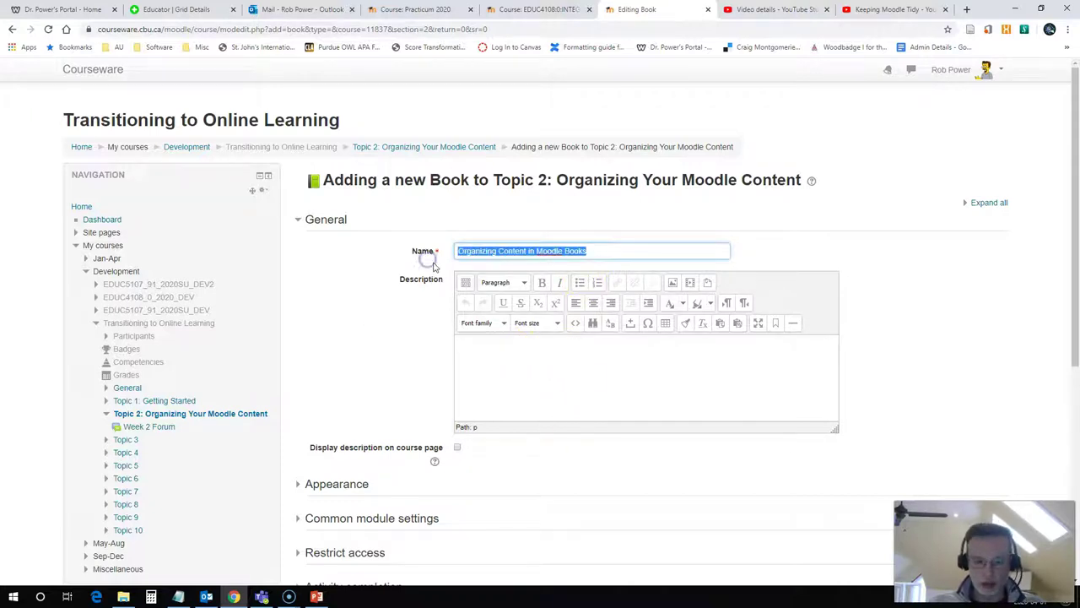
key(ctrl+c)
click(481, 361)
key(ctrl+v)
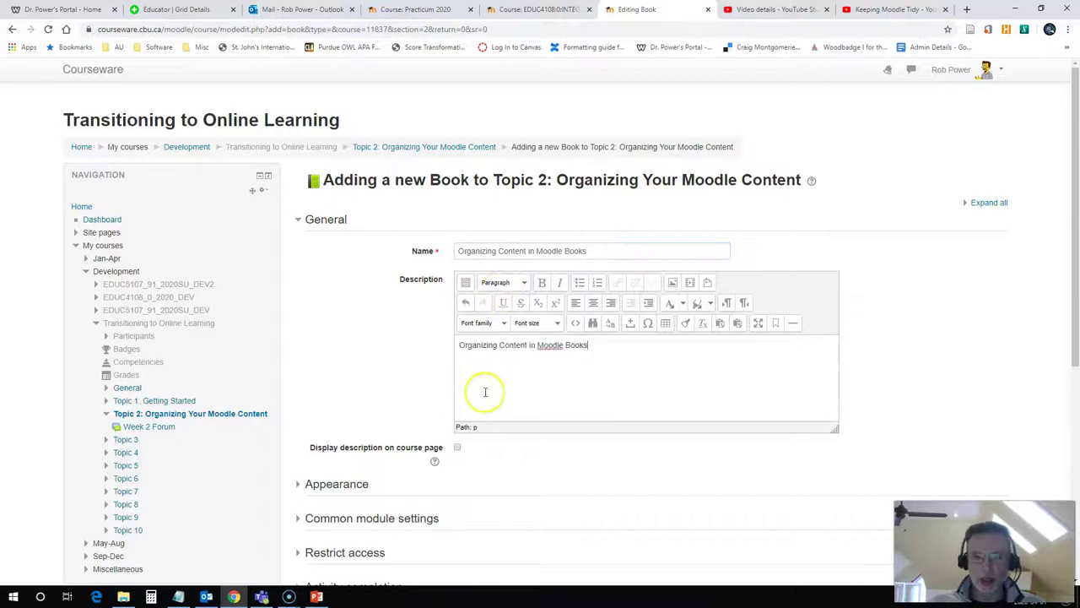
Set the book's chapter formatting to Indented in the appearance settings.
scroll(398, 405, down, 2)
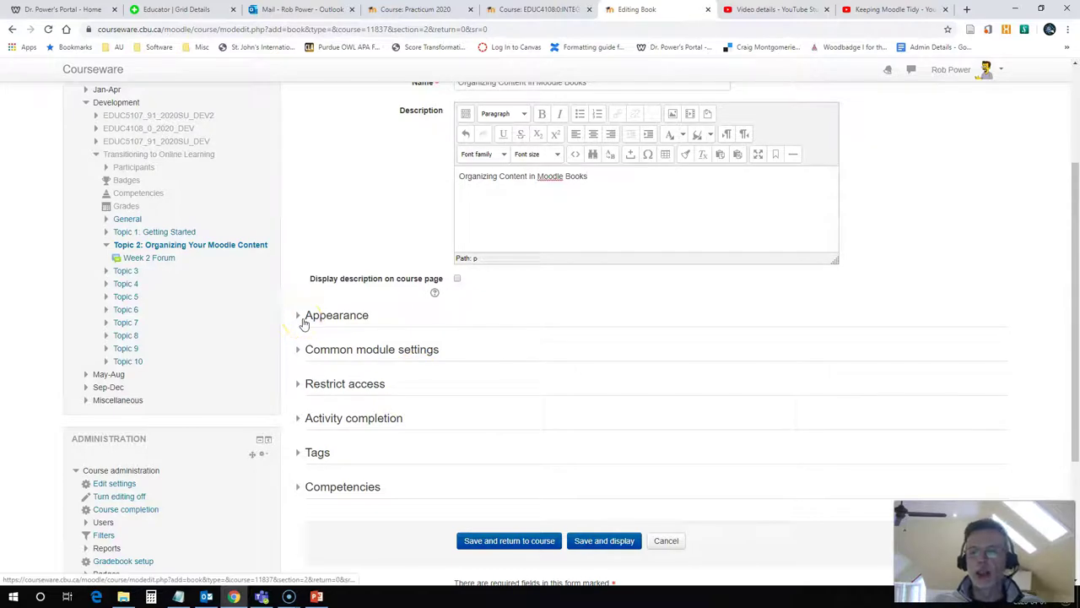
click(297, 316)
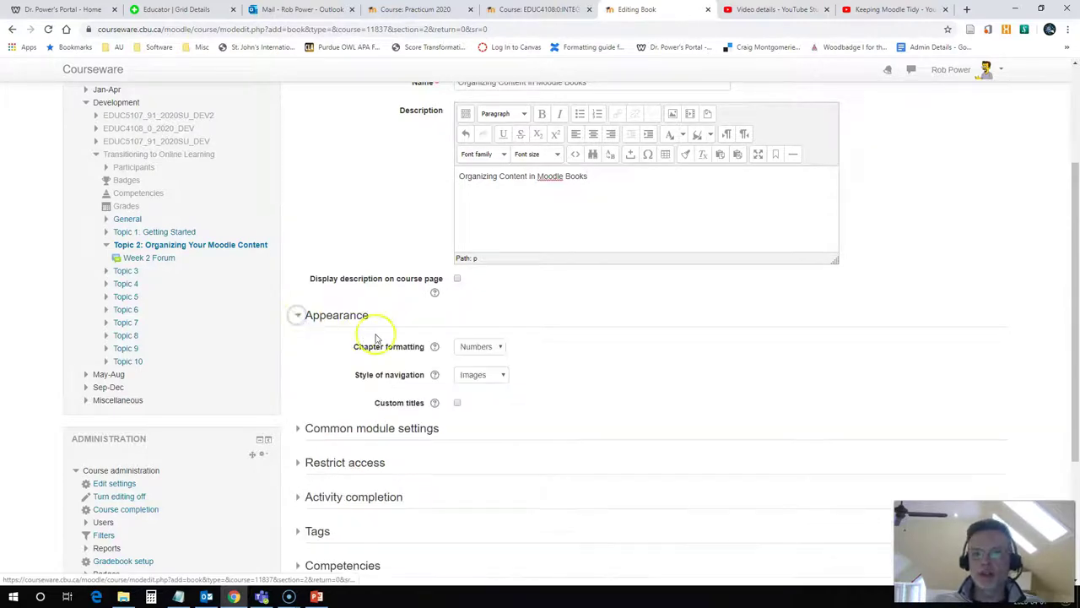
click(477, 346)
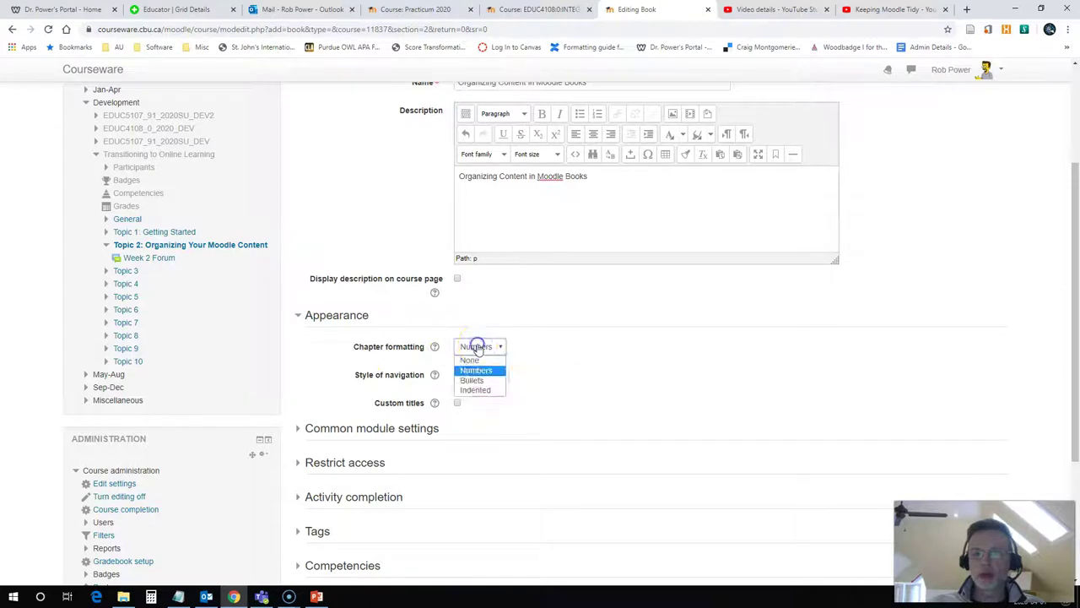
click(475, 390)
scroll(361, 390, down, 1)
scroll(361, 390, down, 1)
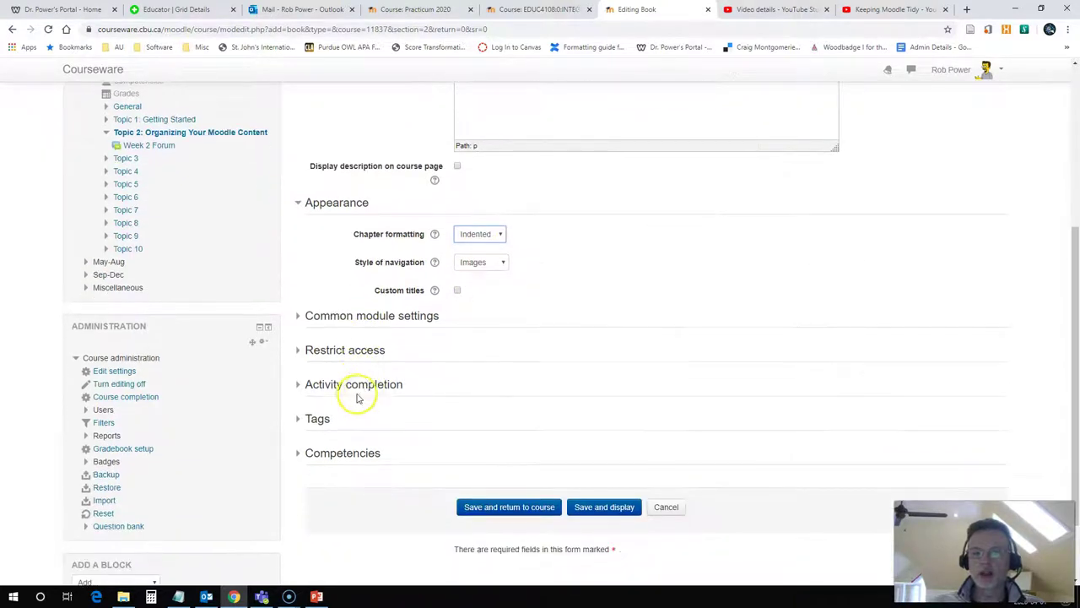
Set the book's completion tracking to "Do not indicate activity completion".
click(298, 384)
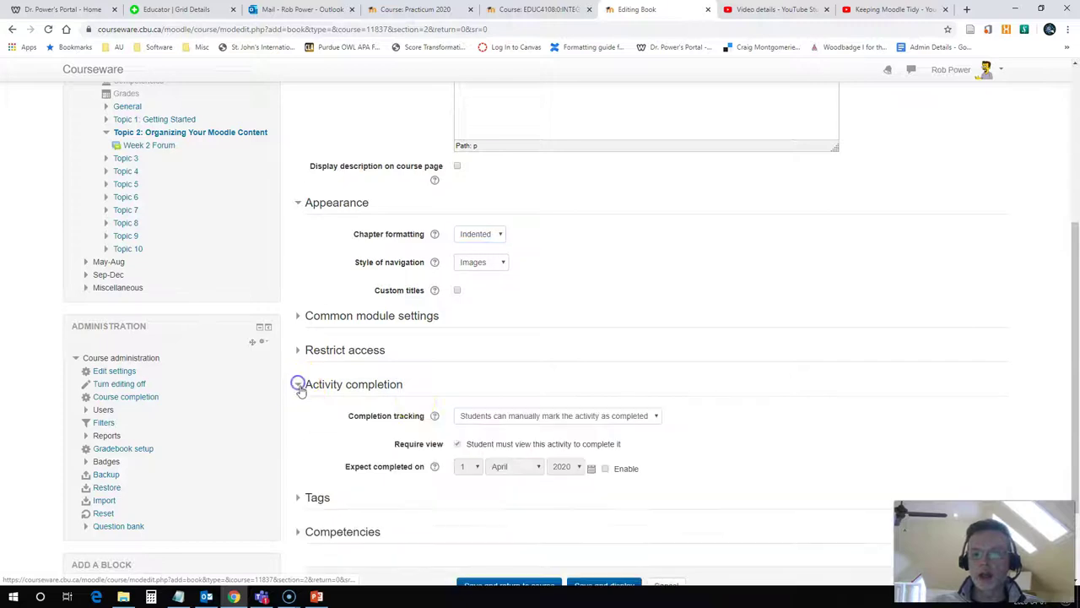
click(506, 416)
click(508, 426)
scroll(384, 407, down, 2)
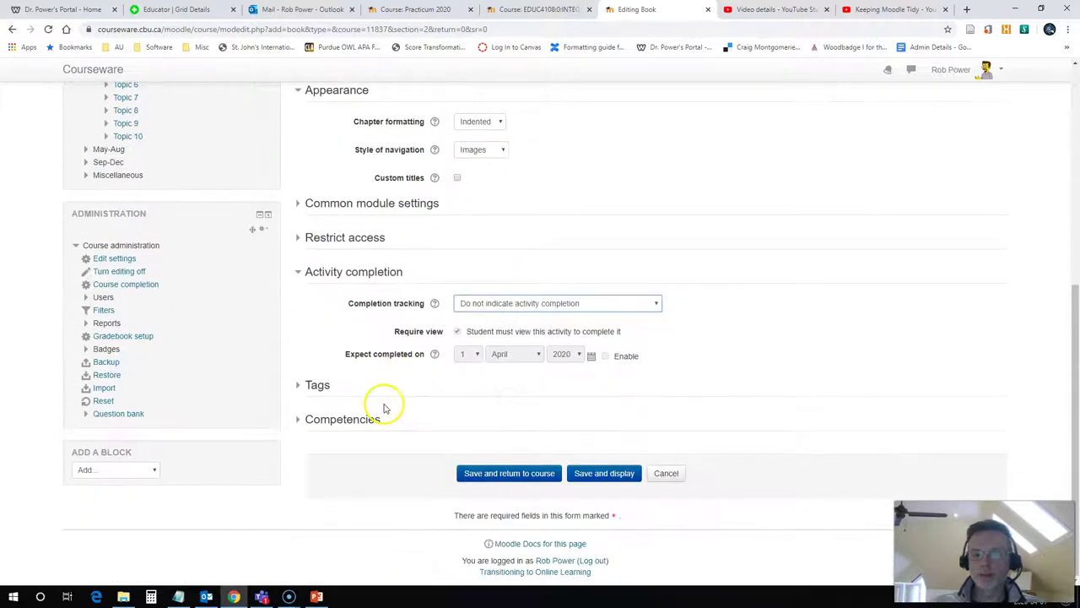
Save and display the book, then title its first chapter "Basics of Organizing a Moodle Course" with the placeholder content "HERE".
click(614, 478)
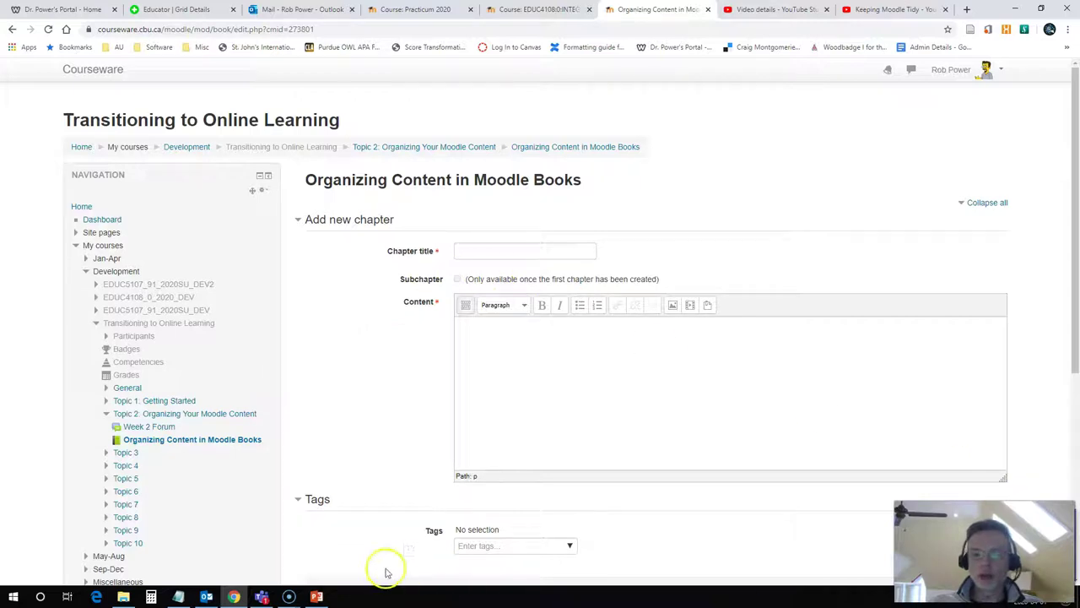
click(478, 250)
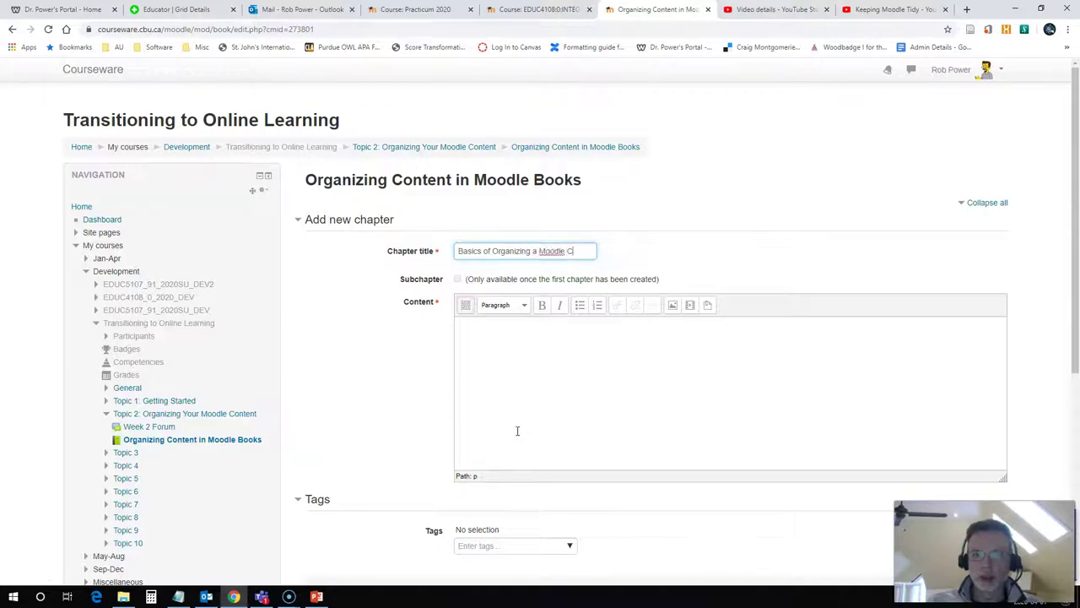
click(491, 345)
click(540, 362)
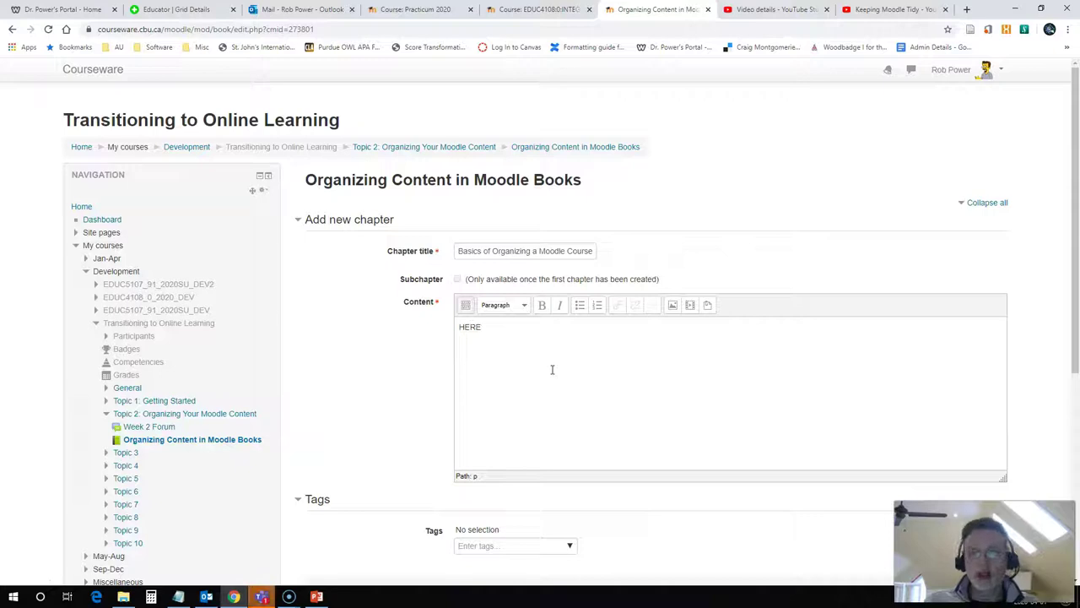
scroll(473, 384, down, 2)
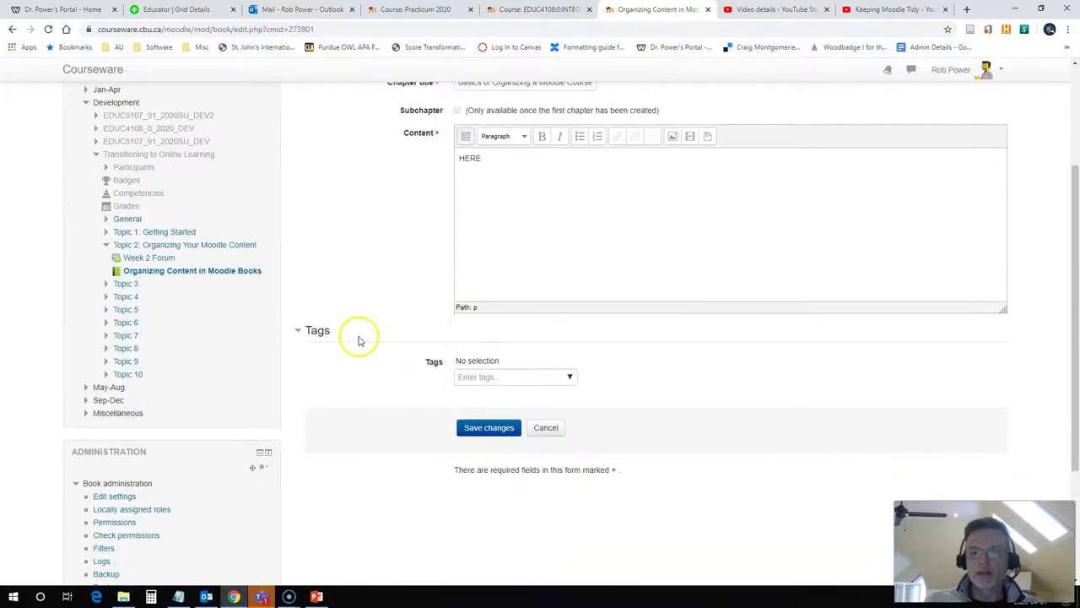
scroll(448, 329, up, 1)
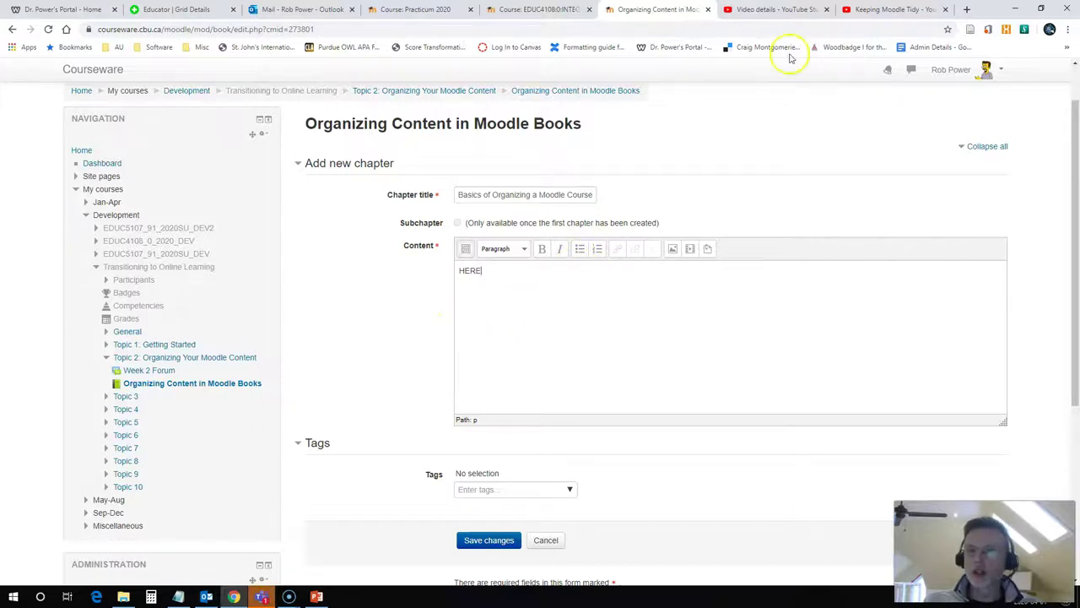
Switch to the "Keeping Moodle Tidy" video on YouTube and copy its share link.
click(871, 10)
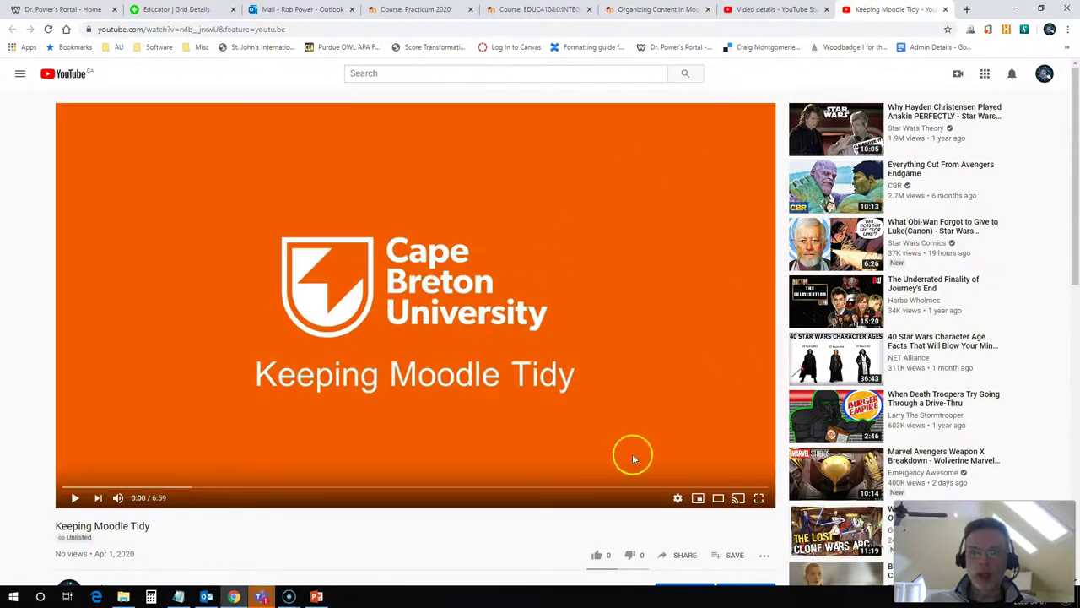
scroll(168, 509, down, 1)
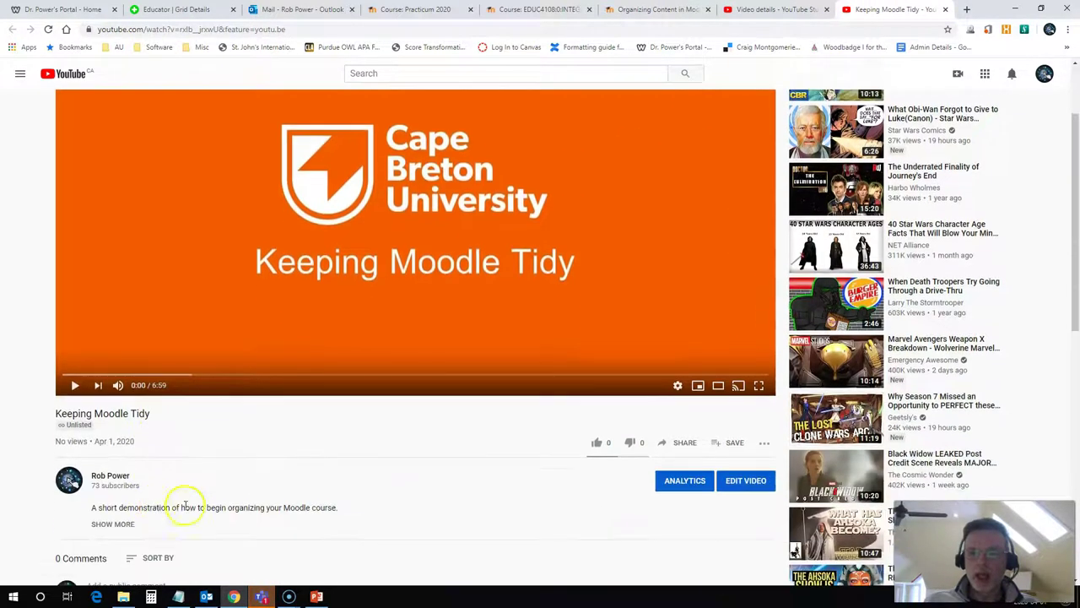
click(687, 444)
click(651, 343)
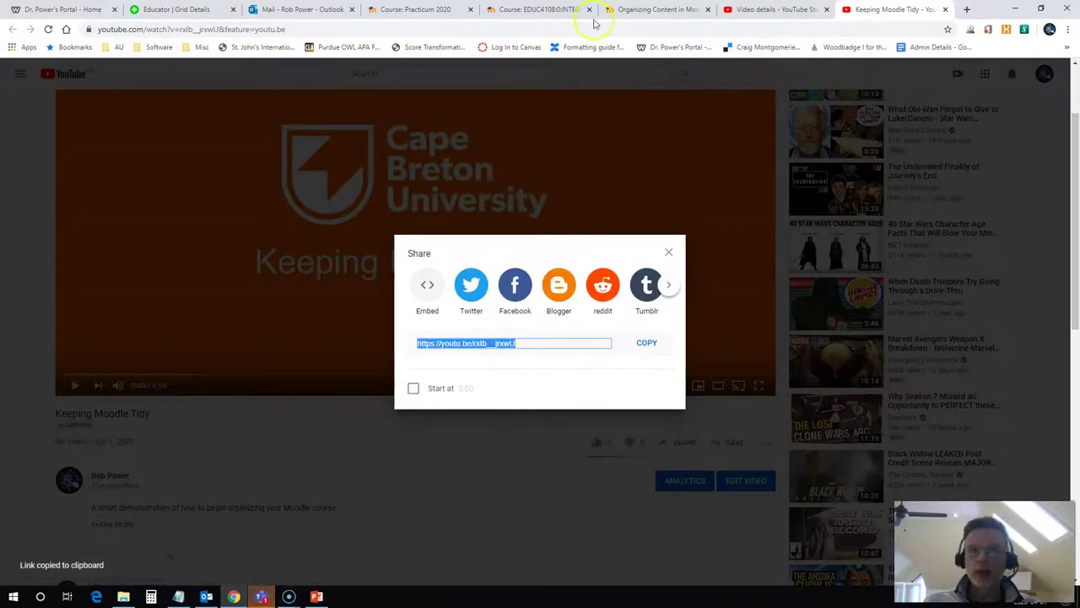
Return to the Moodle chapter form and replace the placeholder "HERE" in the content with the copied video link.
click(547, 10)
click(628, 10)
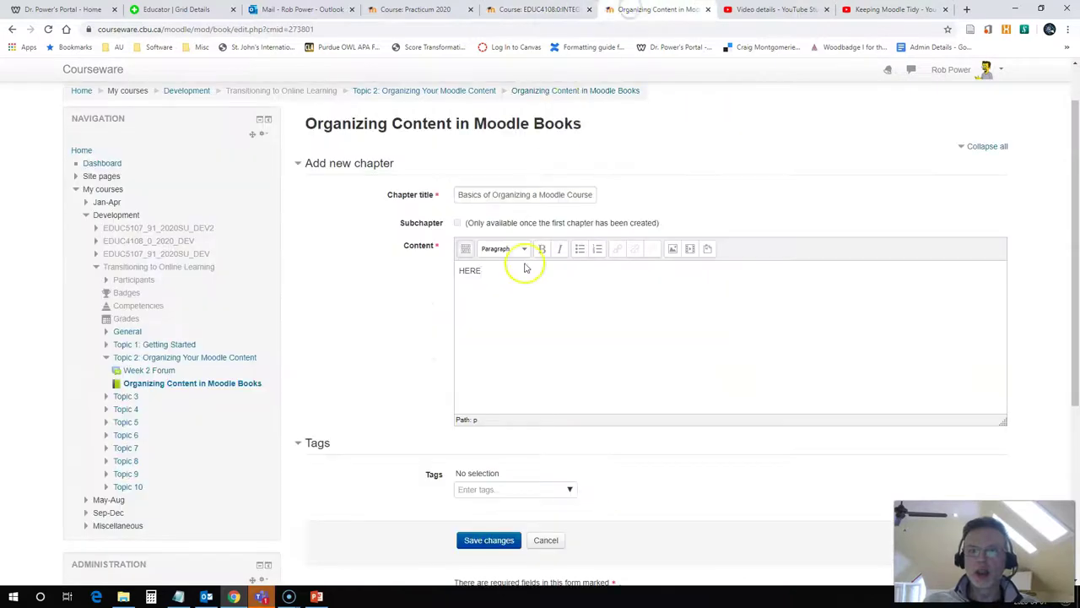
drag(495, 270, 453, 272)
key(ctrl+v)
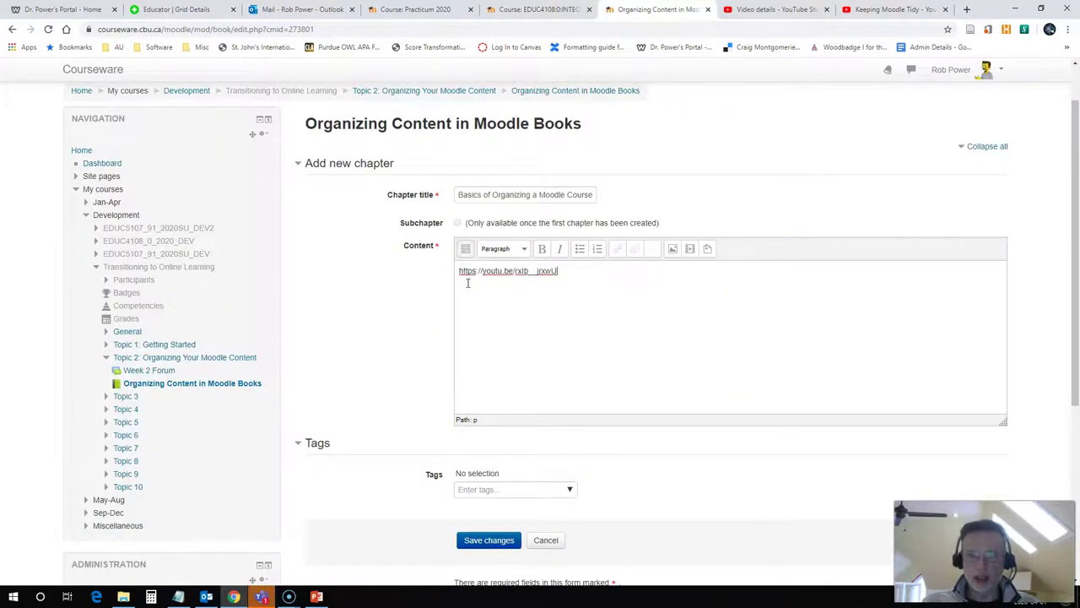
Turn the pasted video address into a hyperlink to the same URL and save the chapter.
drag(557, 271, 447, 285)
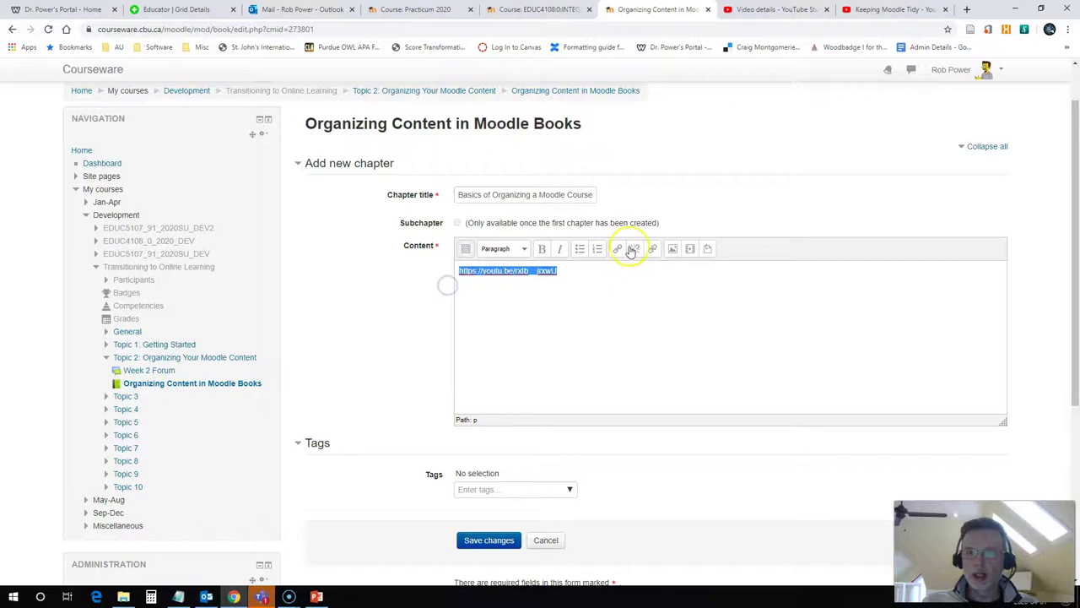
click(631, 250)
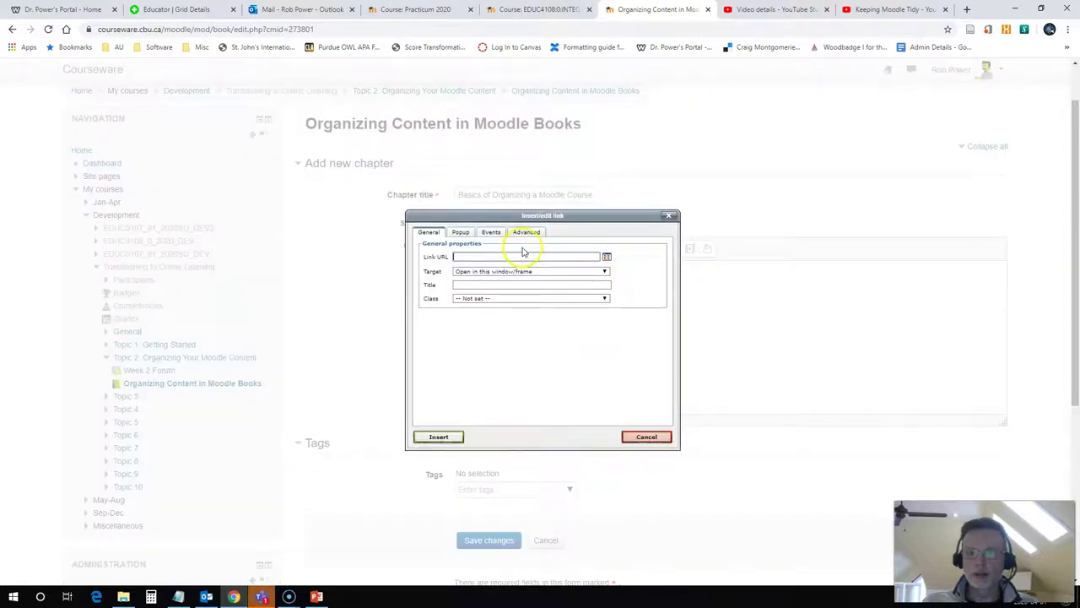
key(ctrl+v)
click(439, 436)
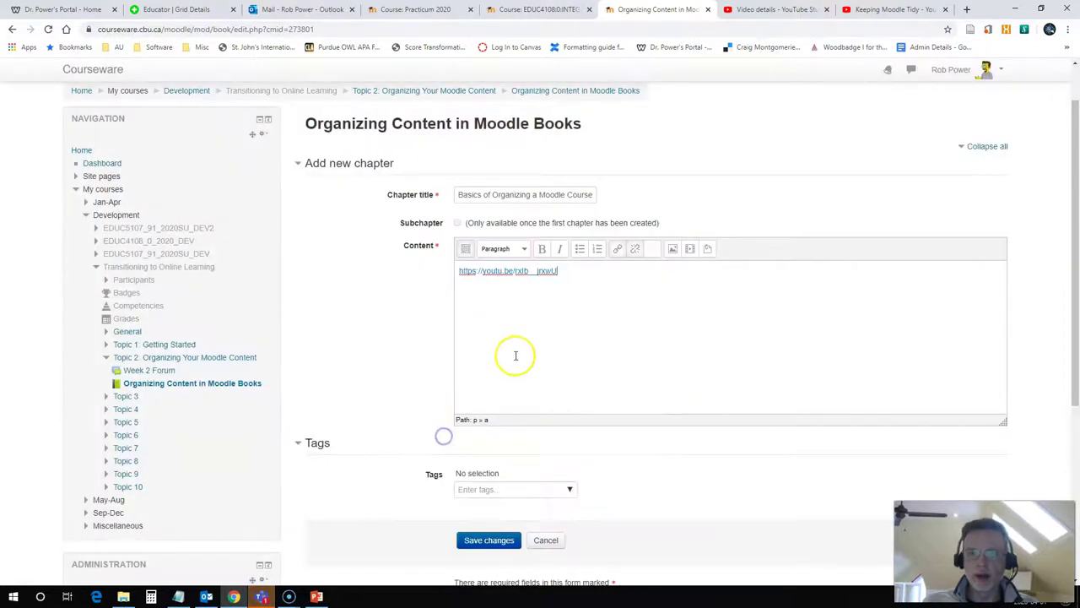
scroll(371, 392, down, 2)
click(475, 428)
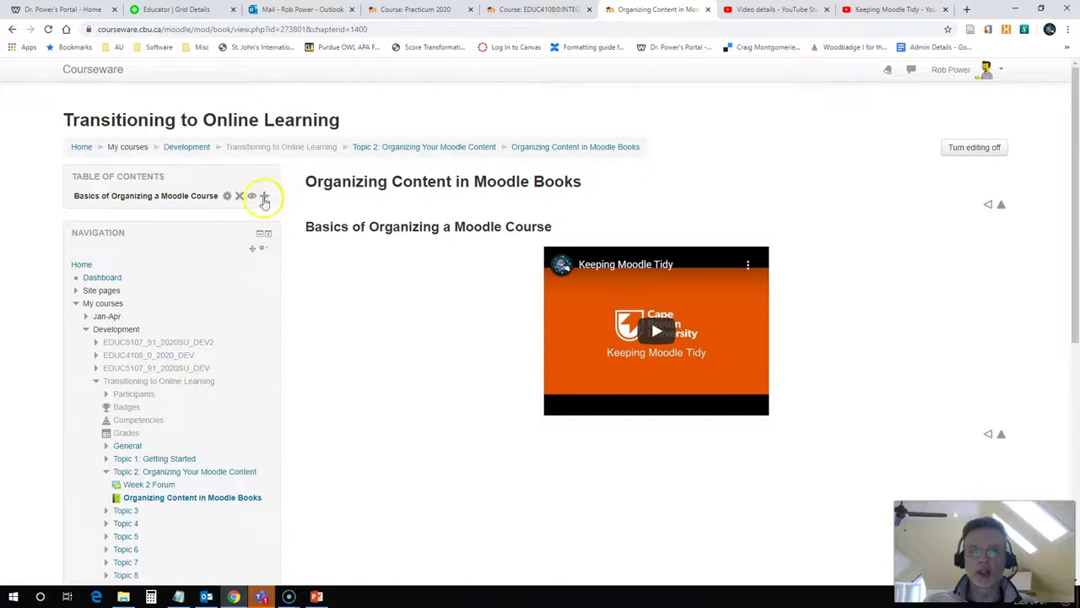
Add and save a subchapter titled "Creating a Moodle Book" with the content "VIDEO" under the first chapter.
click(265, 196)
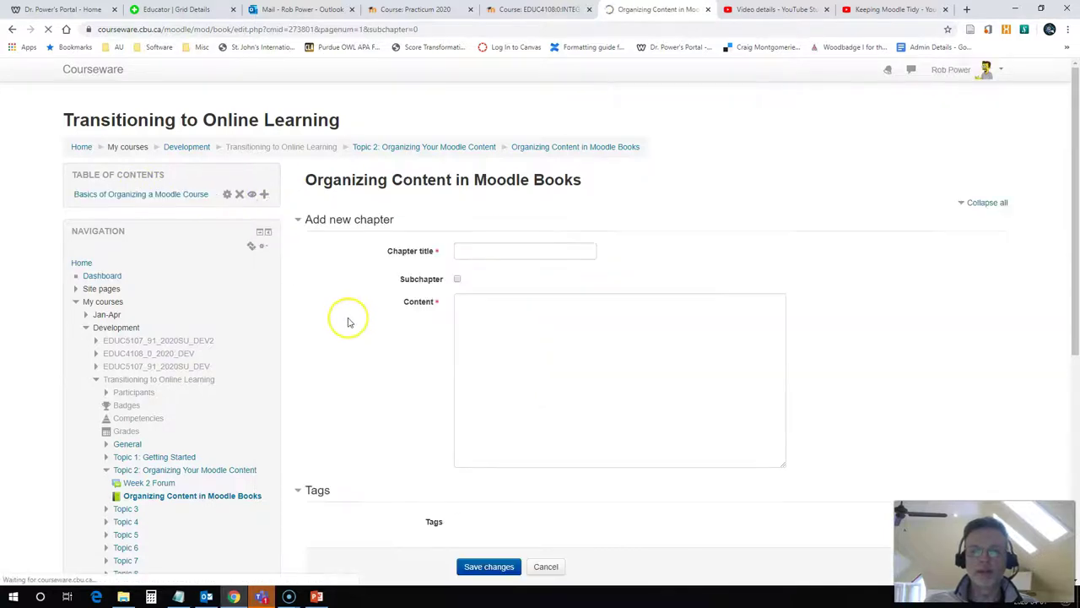
click(492, 251)
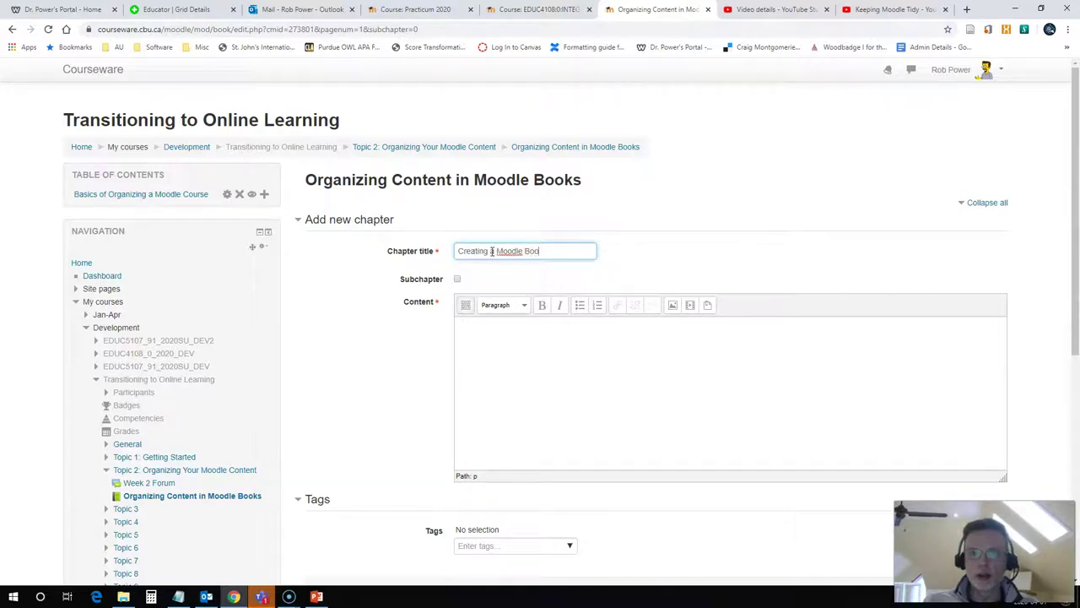
click(546, 357)
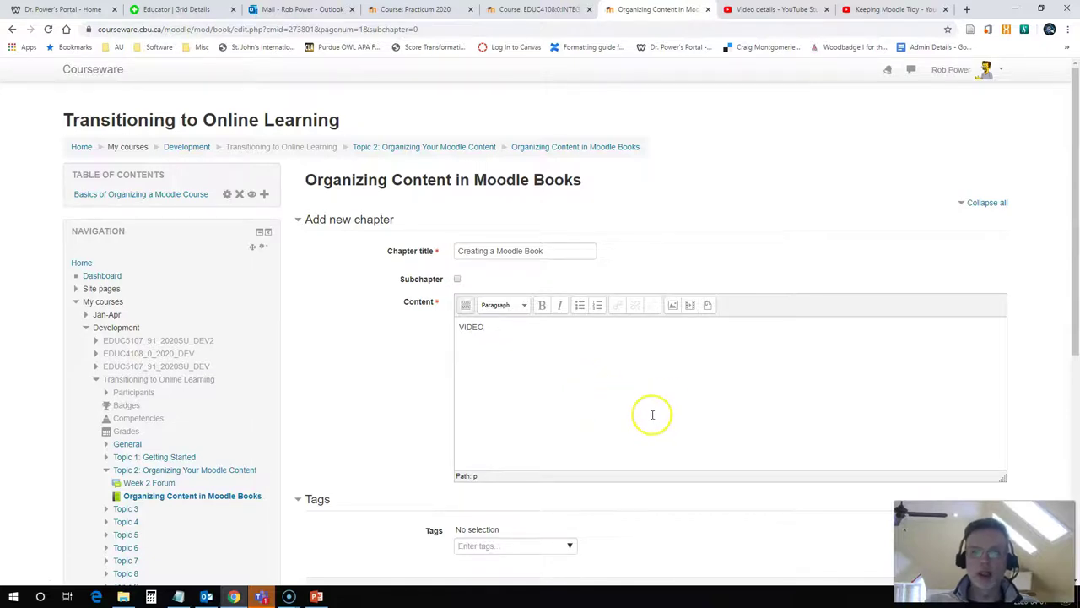
scroll(557, 436, down, 2)
scroll(473, 429, up, 2)
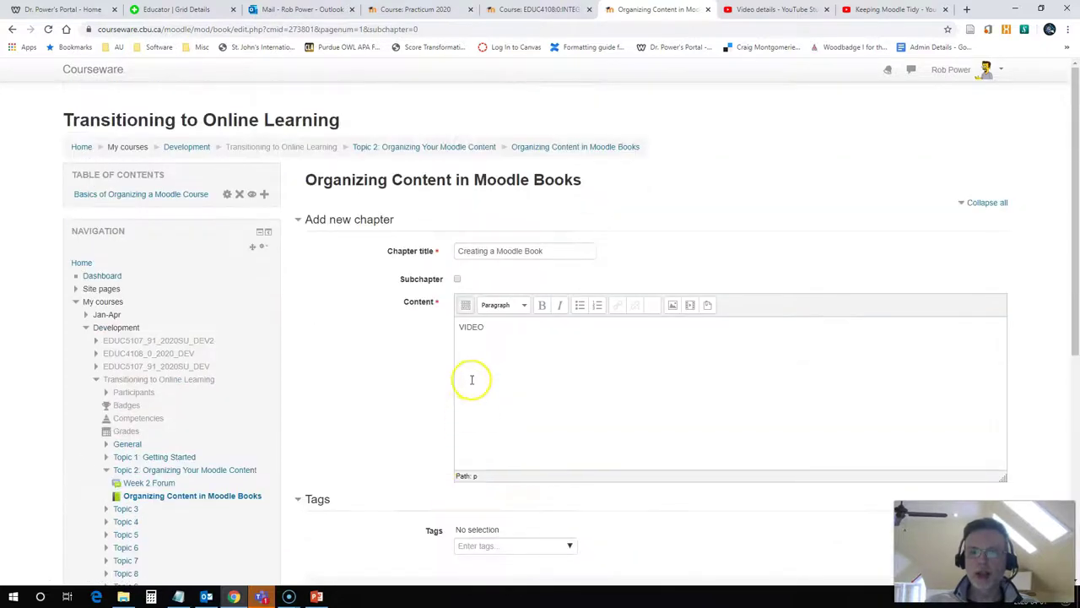
click(458, 278)
scroll(381, 395, down, 1)
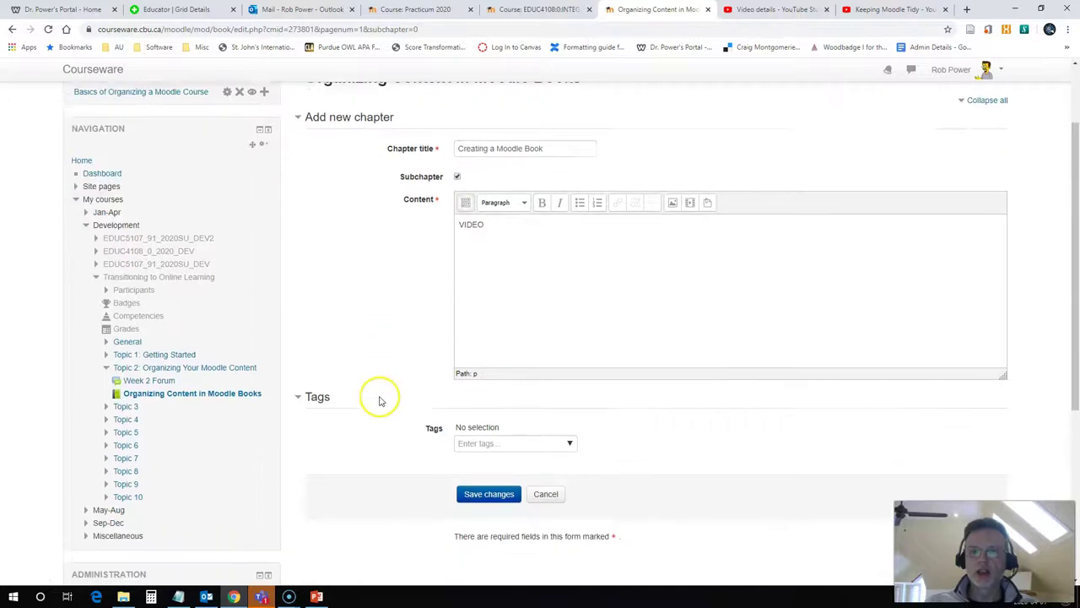
scroll(375, 405, up, 1)
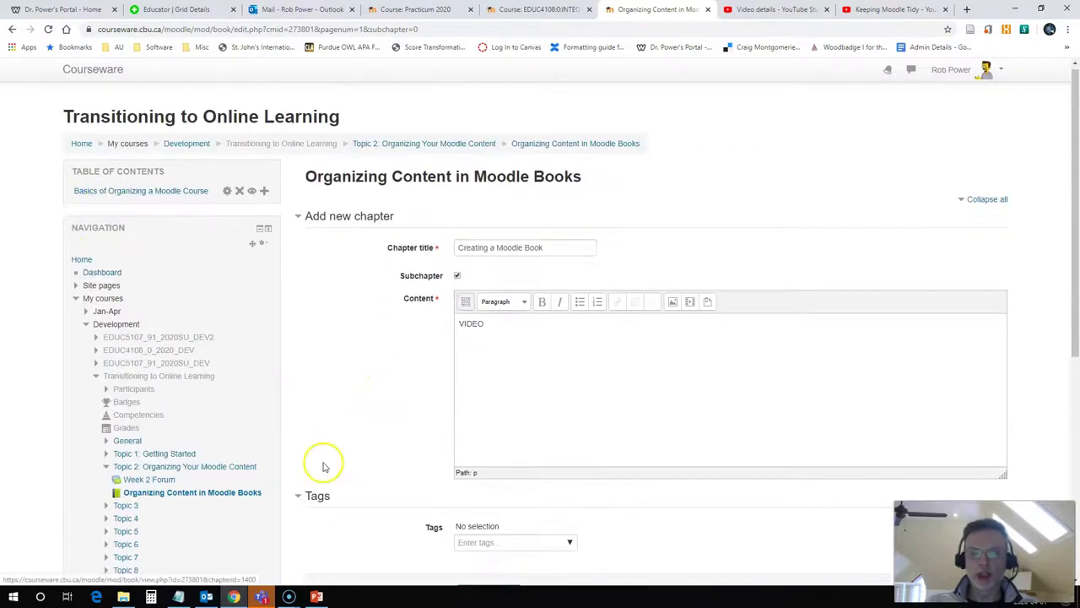
scroll(320, 460, down, 1)
click(487, 483)
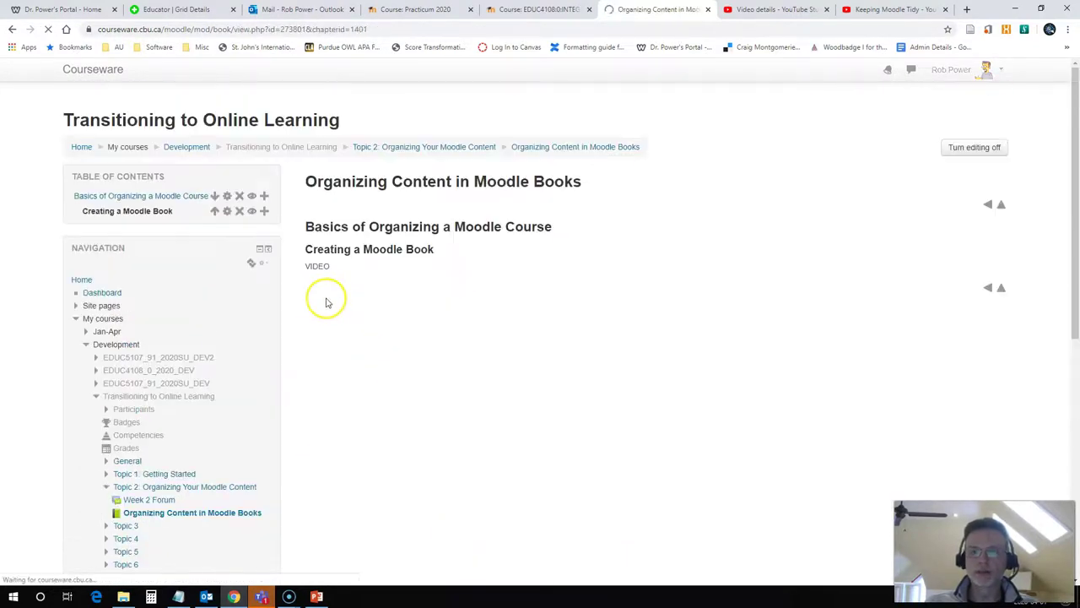
Add and save another subchapter titled "Creating a Weekly Checklist in Moodle" with the content "Video", after "Creating a Moodle Book".
click(264, 211)
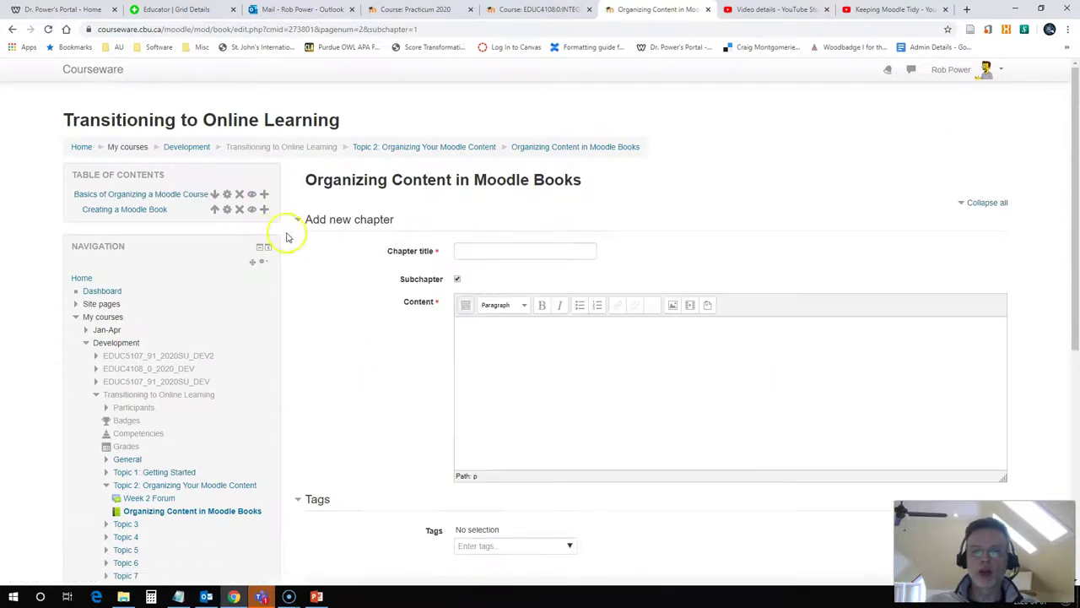
click(486, 250)
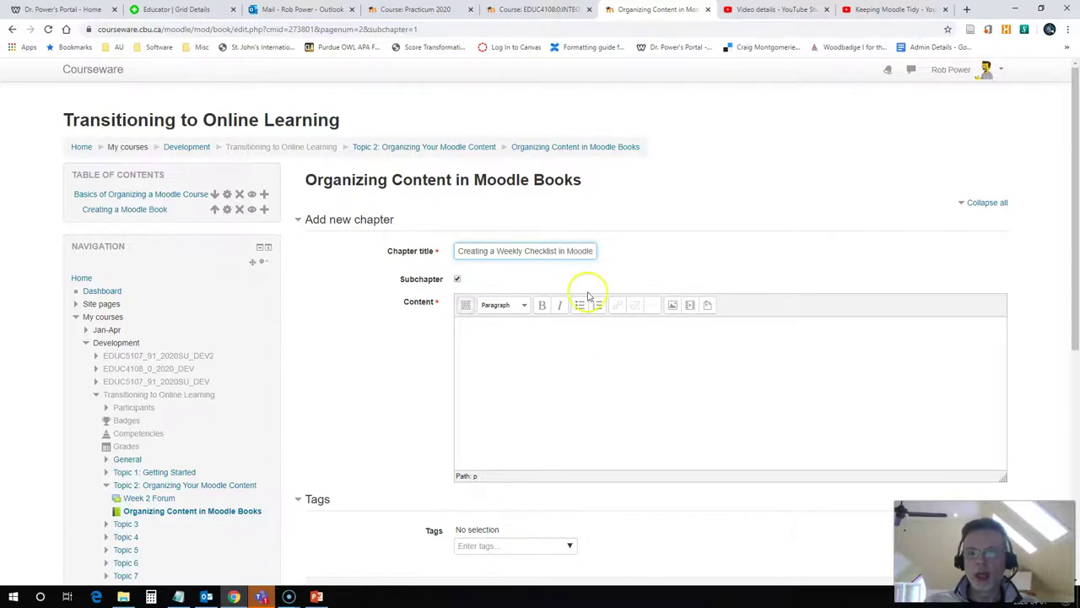
click(596, 353)
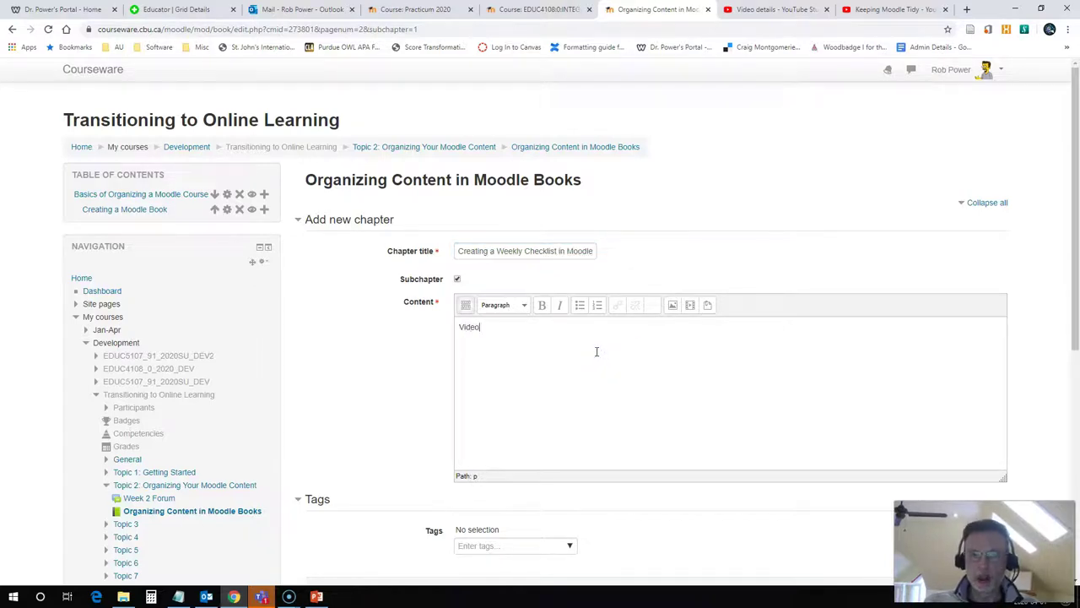
click(356, 366)
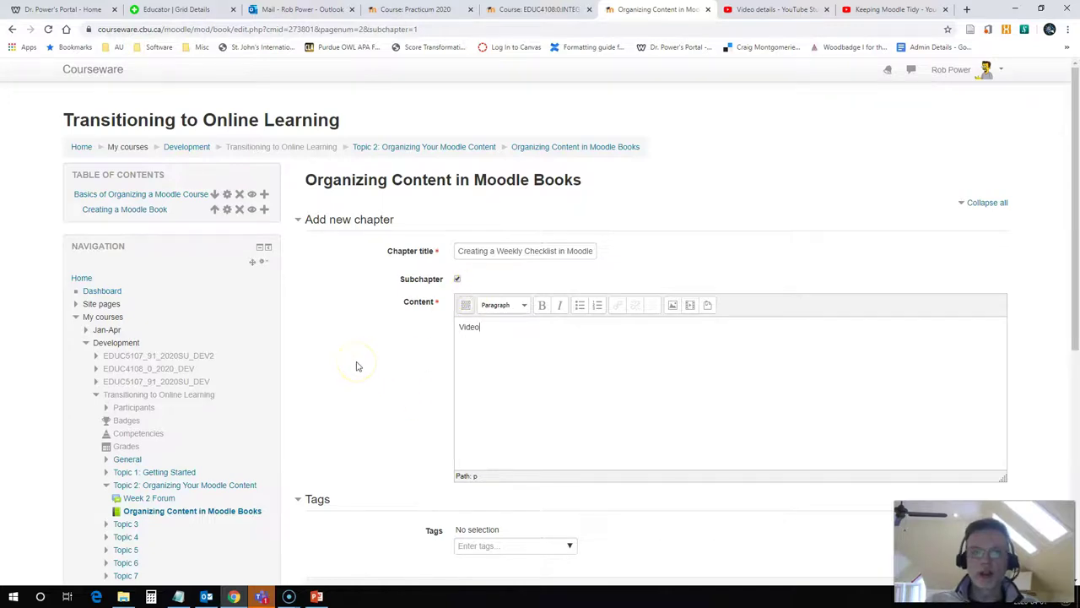
scroll(356, 365, down, 2)
click(499, 432)
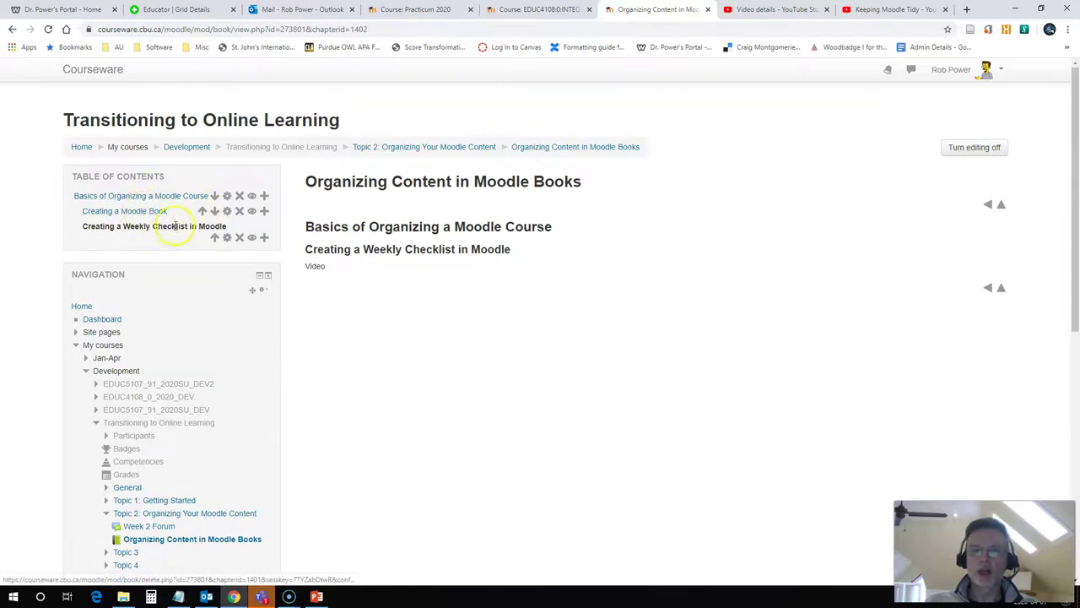
Go back to Topic 2 on the course page and move the "Organizing Content in Moodle Books" book above Week 2 Forum.
click(415, 149)
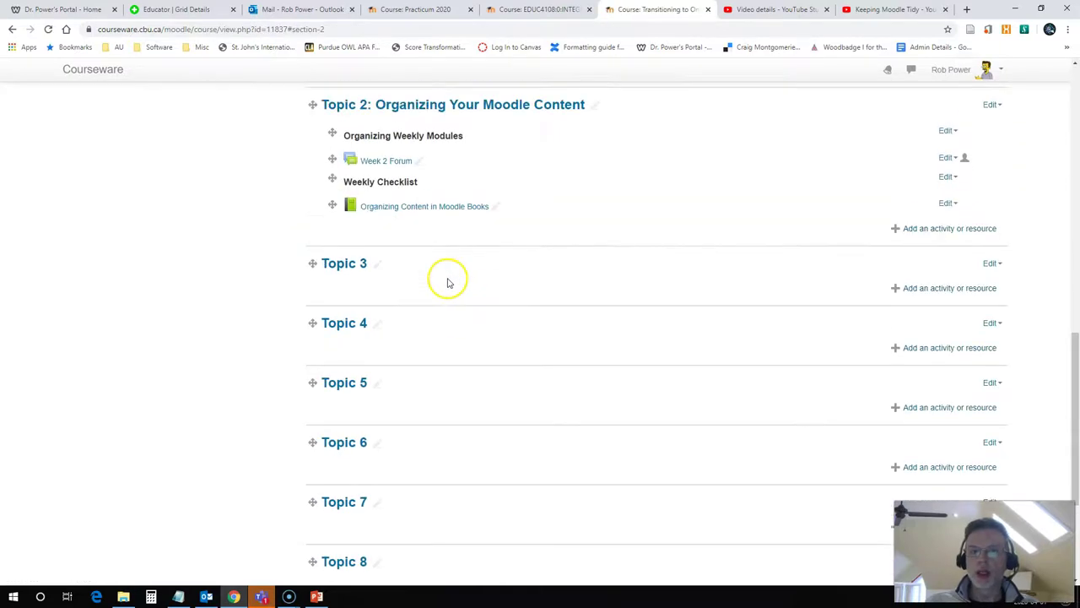
scroll(448, 283, up, 1)
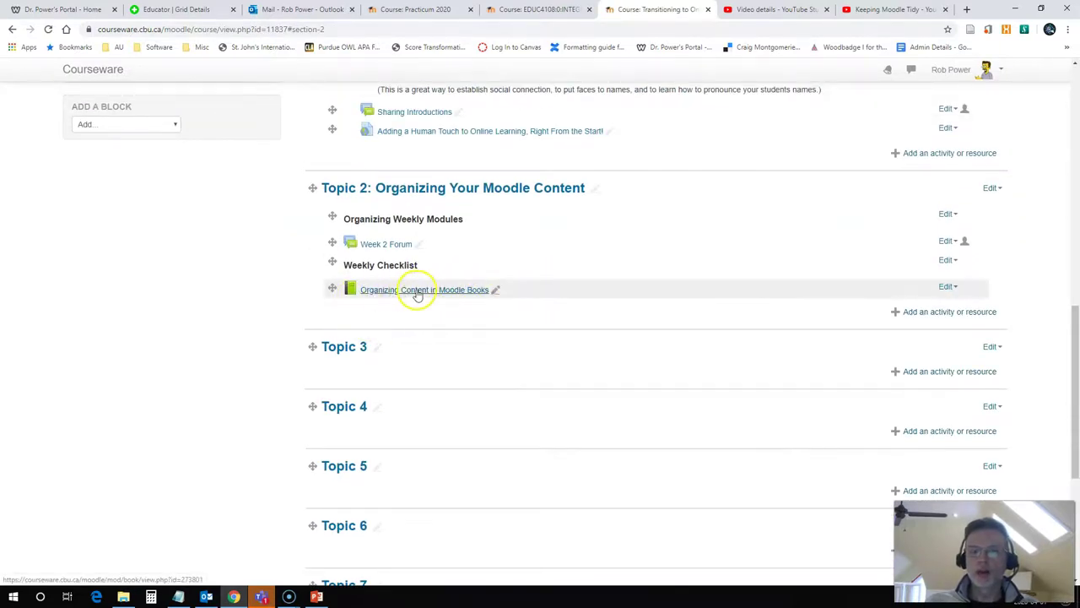
drag(333, 289, 331, 238)
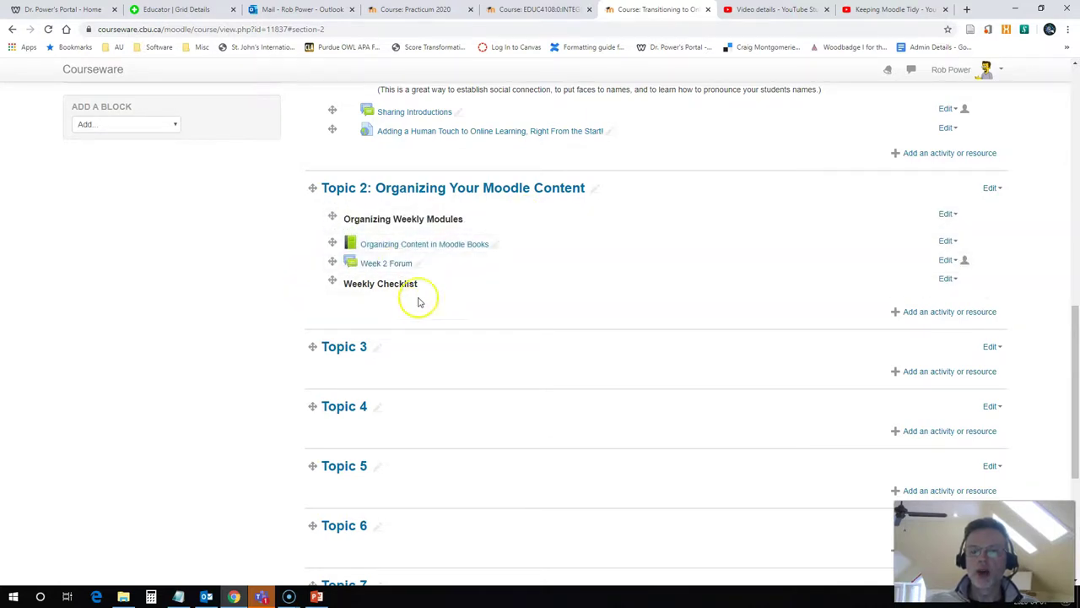